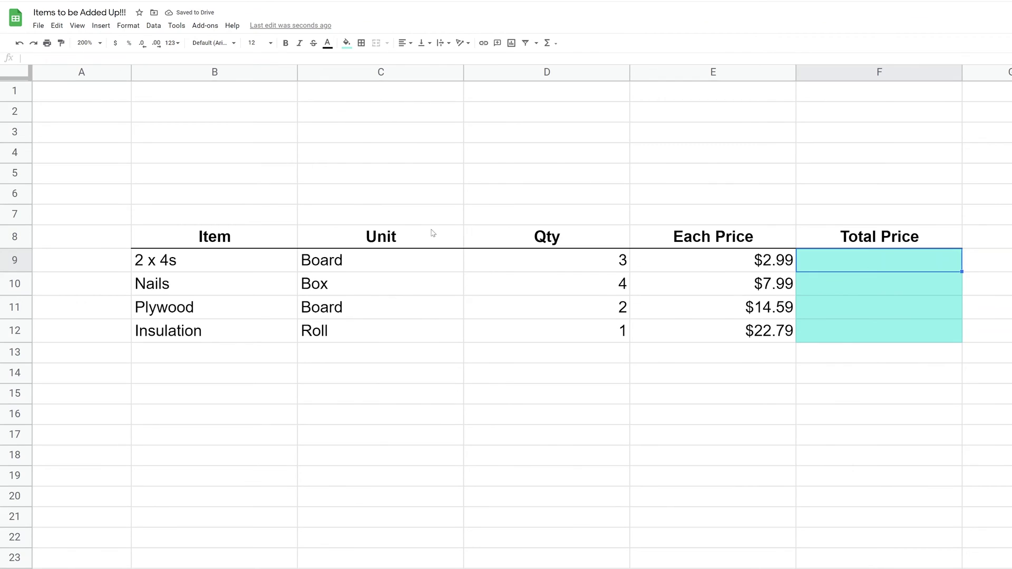
# Step: Look over the Qty and Each Price values in row 9 and the empty Total Price cells F9:F12
pyautogui.moveTo(432, 233); pyautogui.dragTo(705, 265)
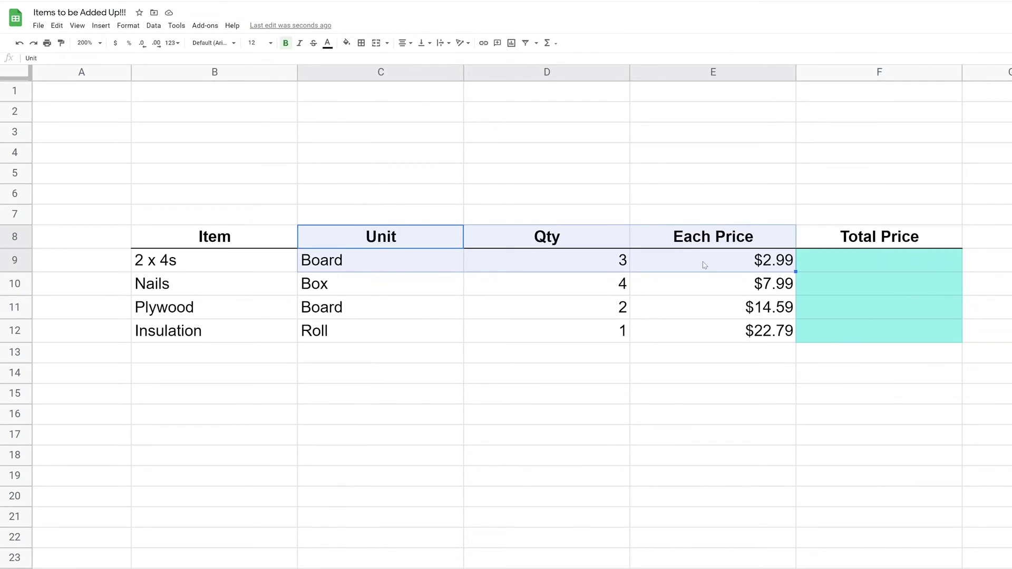
pyautogui.click(705, 265)
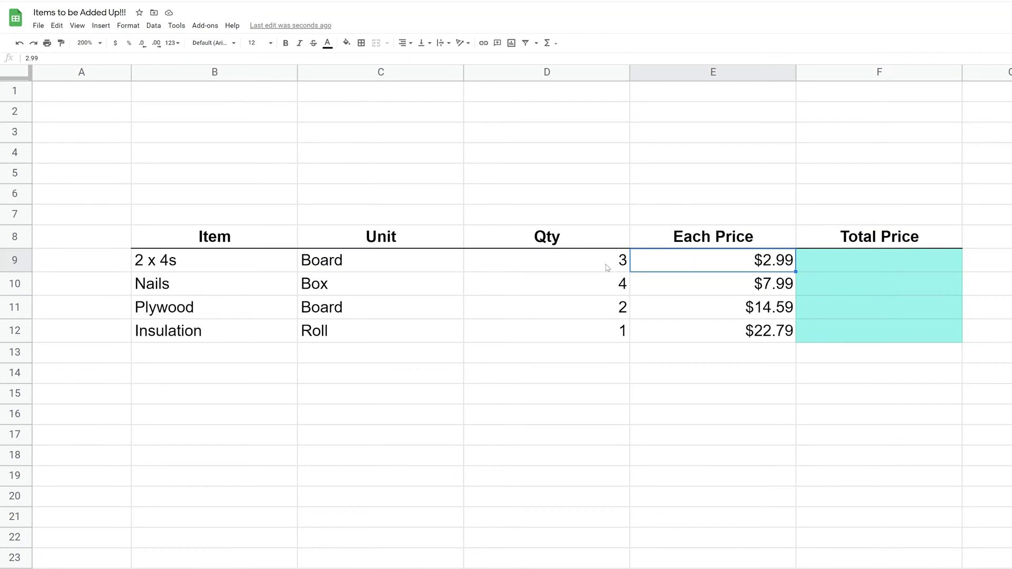
pyautogui.click(607, 267)
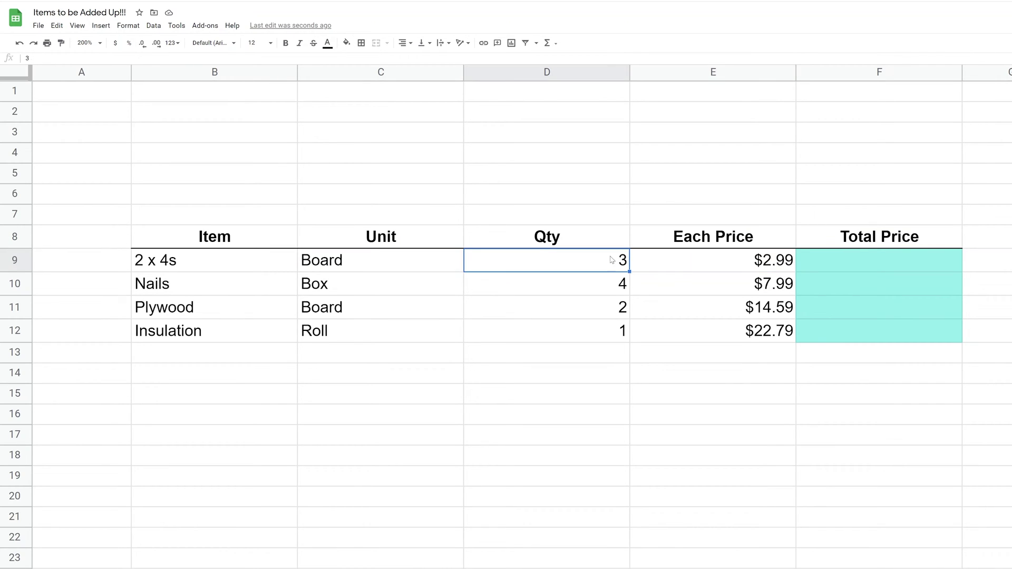
pyautogui.click(662, 268)
pyautogui.click(828, 267)
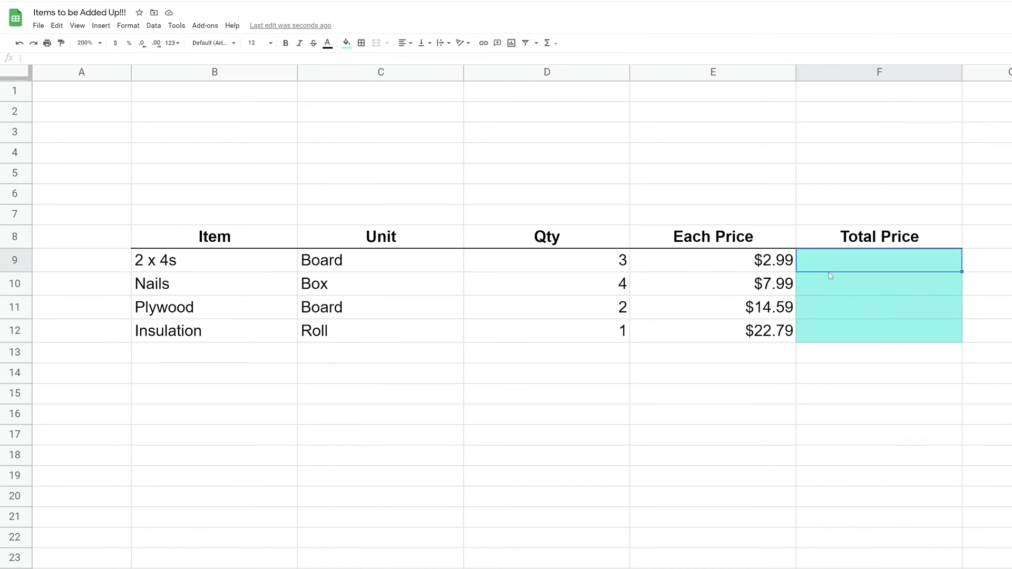
pyautogui.click(832, 282)
pyautogui.click(834, 316)
pyautogui.click(839, 338)
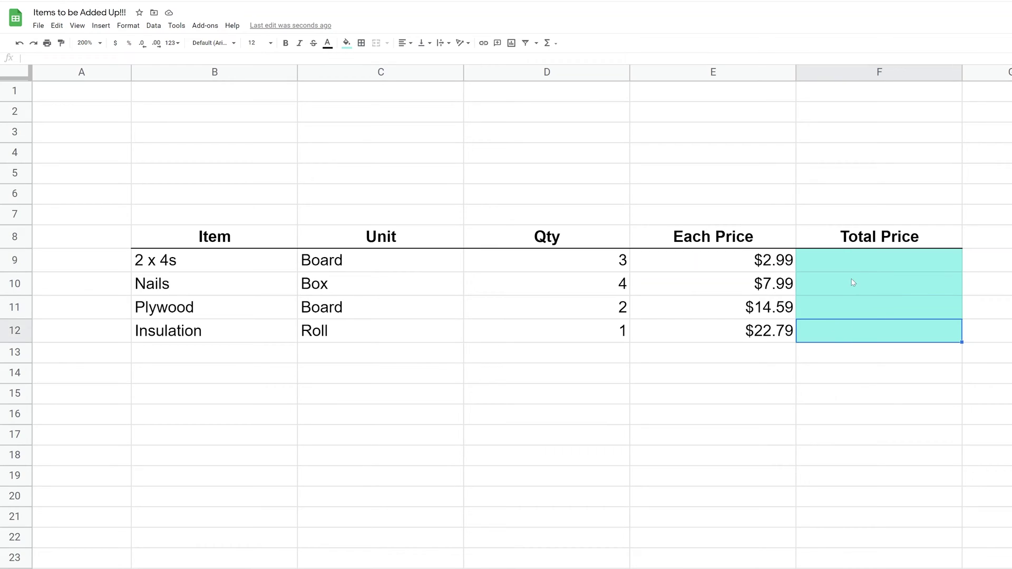
pyautogui.click(858, 260)
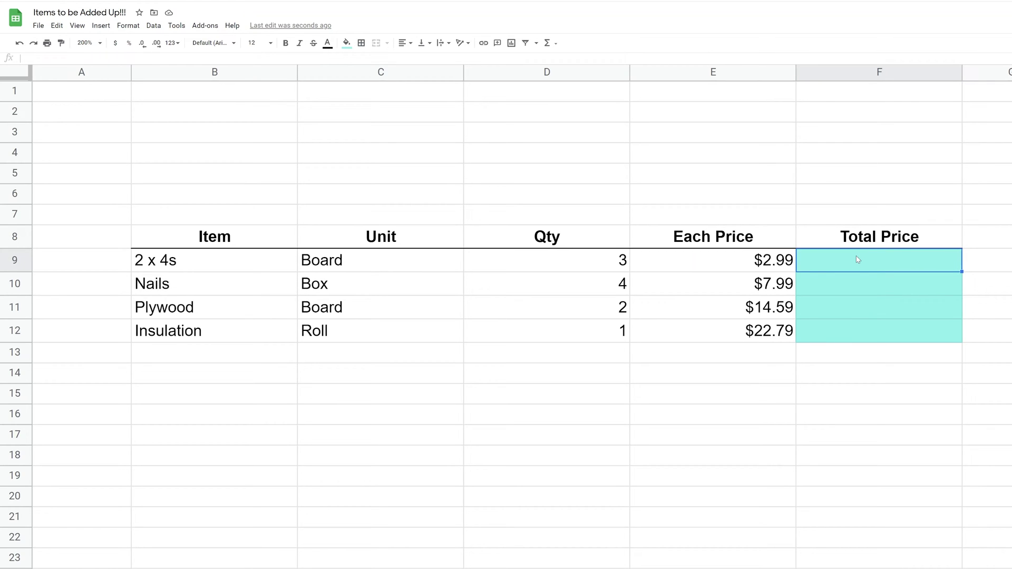
# Step: Enter =D9*E9 in F9 and accept the suggested autofill for F10:F12
pyautogui.write('=D9*')
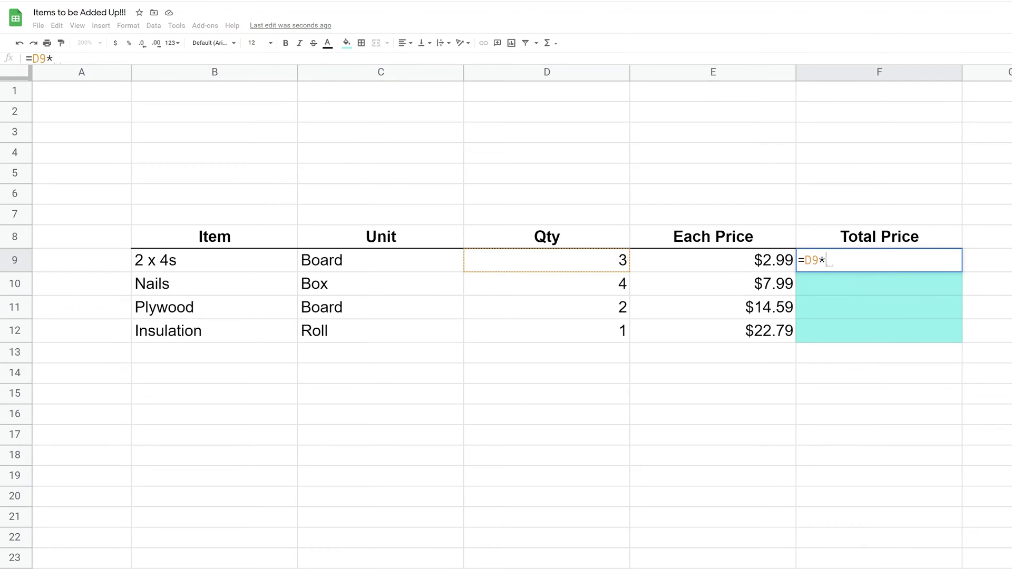
pyautogui.write('E9')
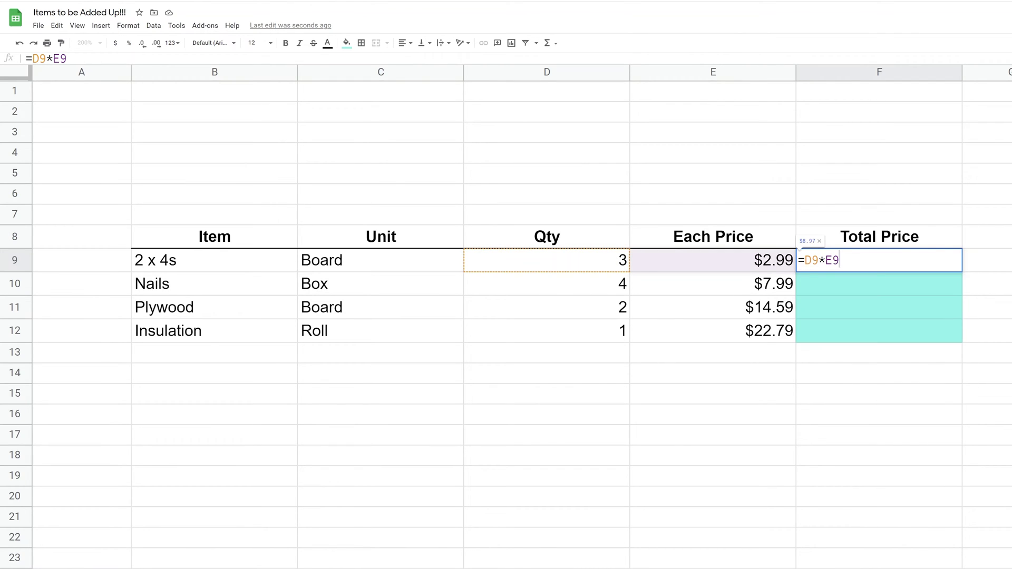
pyautogui.press('Return')
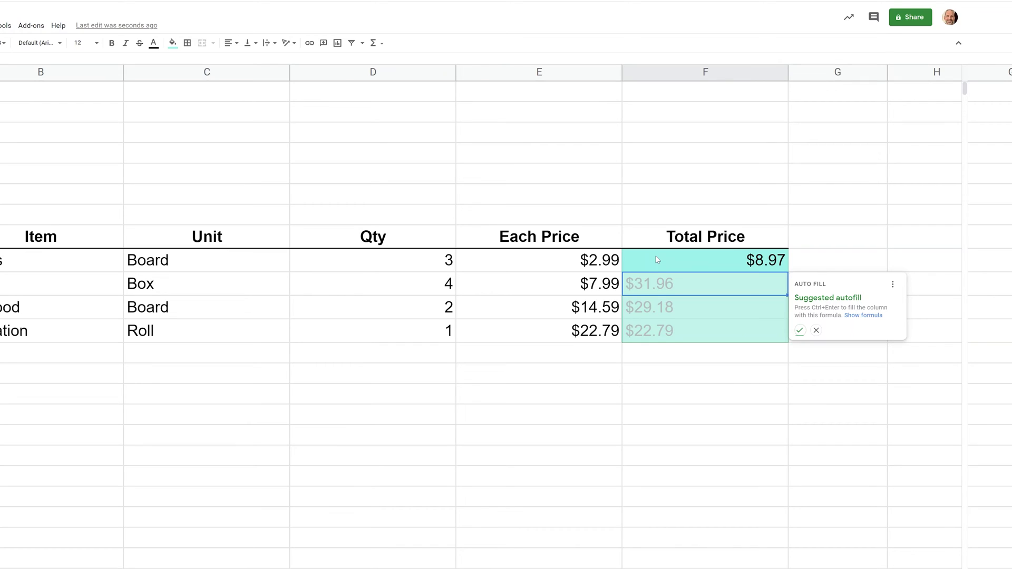
pyautogui.click(800, 330)
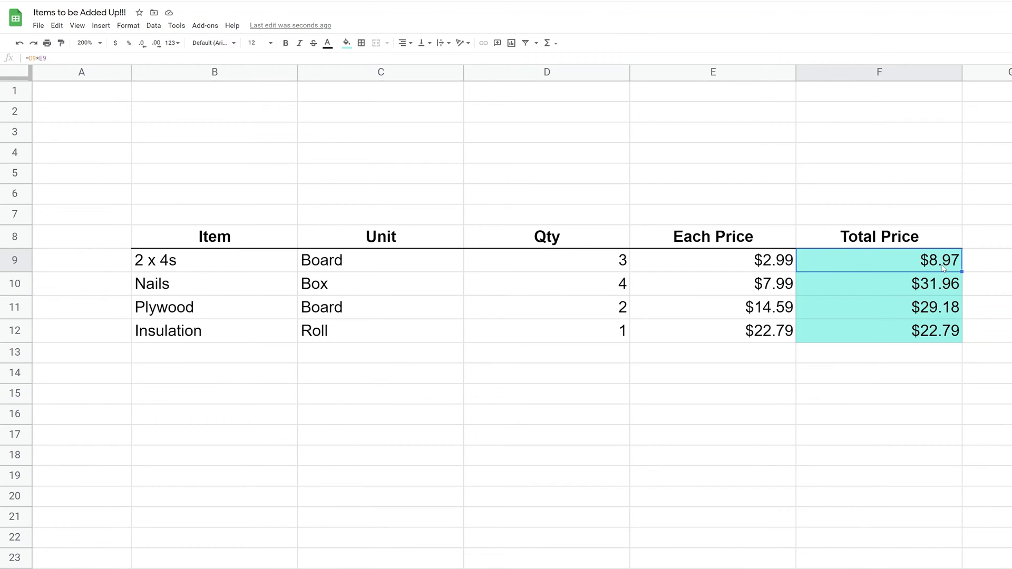
pyautogui.press('Down')
pyautogui.press('Down')
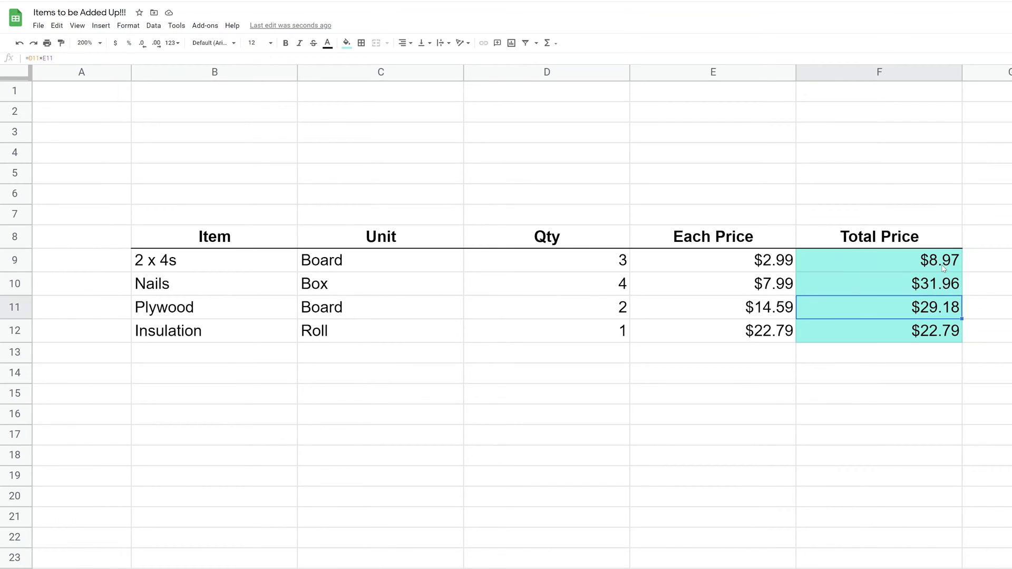
# Step: Clear the F11 total, then undo the deletion
pyautogui.press('Delete')
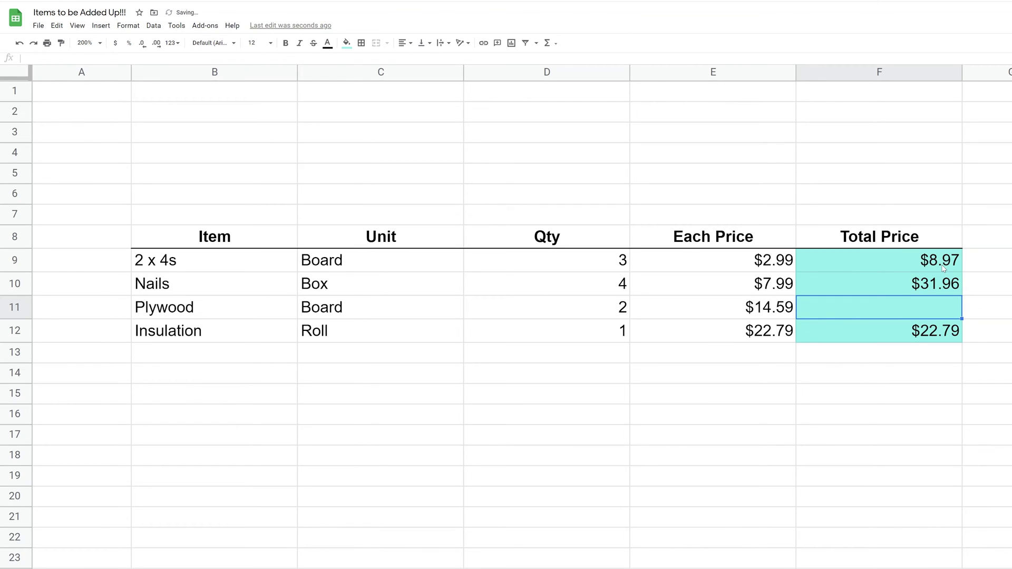
pyautogui.hotkey('ctrl', 'z')
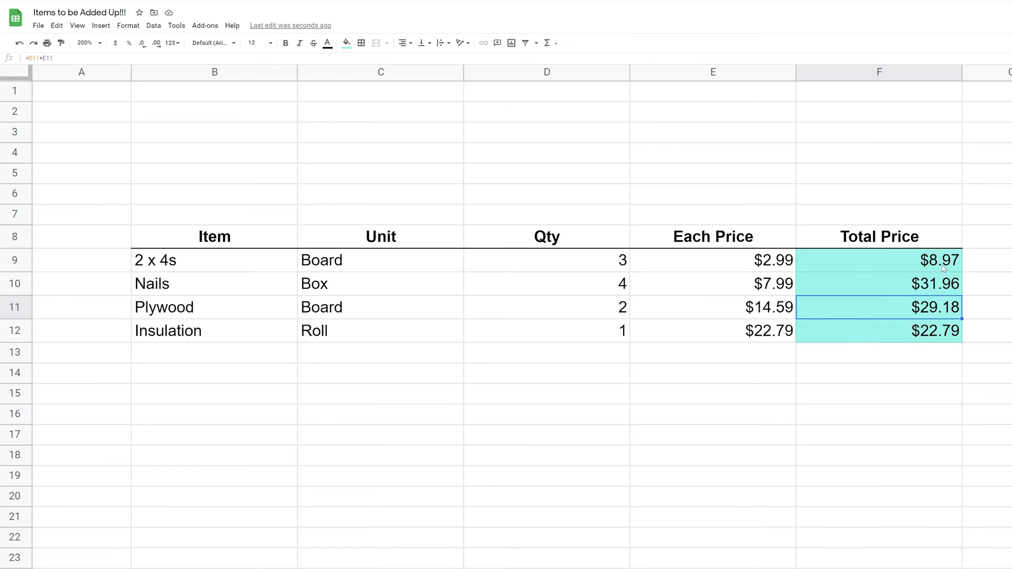
pyautogui.press('Down')
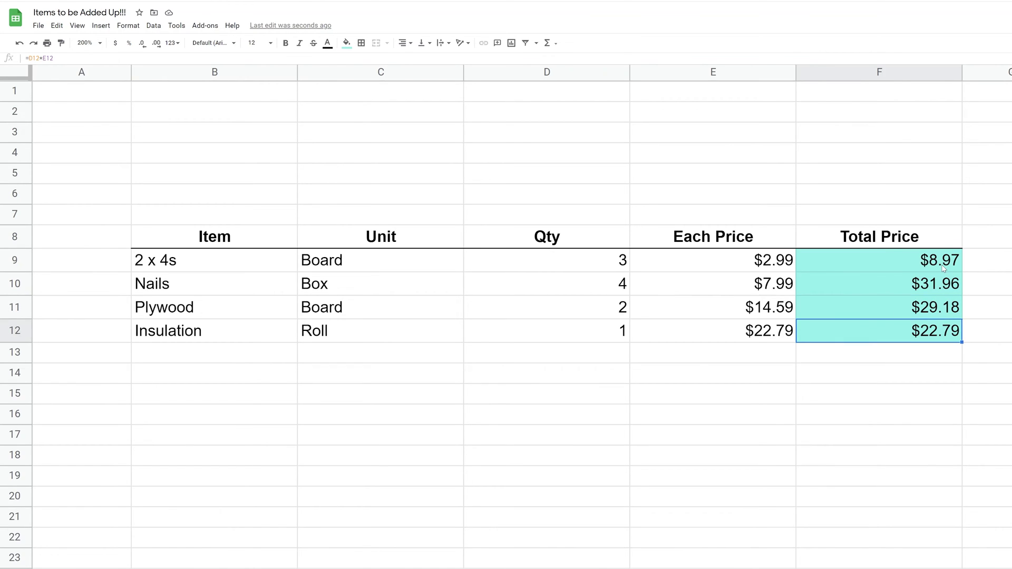
# Step: Delete all four totals in F9:F12 and start =ARRAYFORMULA( in F9
pyautogui.hotkey('shift', 'Up')
pyautogui.hotkey('shift', 'Up')
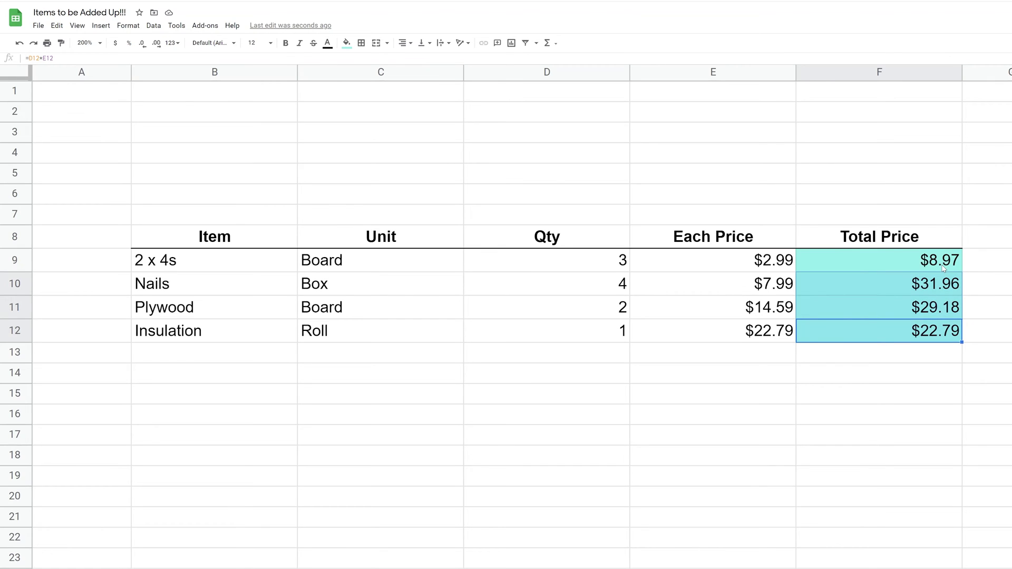
pyautogui.hotkey('shift', 'Up')
pyautogui.press('Delete')
pyautogui.press('Down')
pyautogui.press('Up')
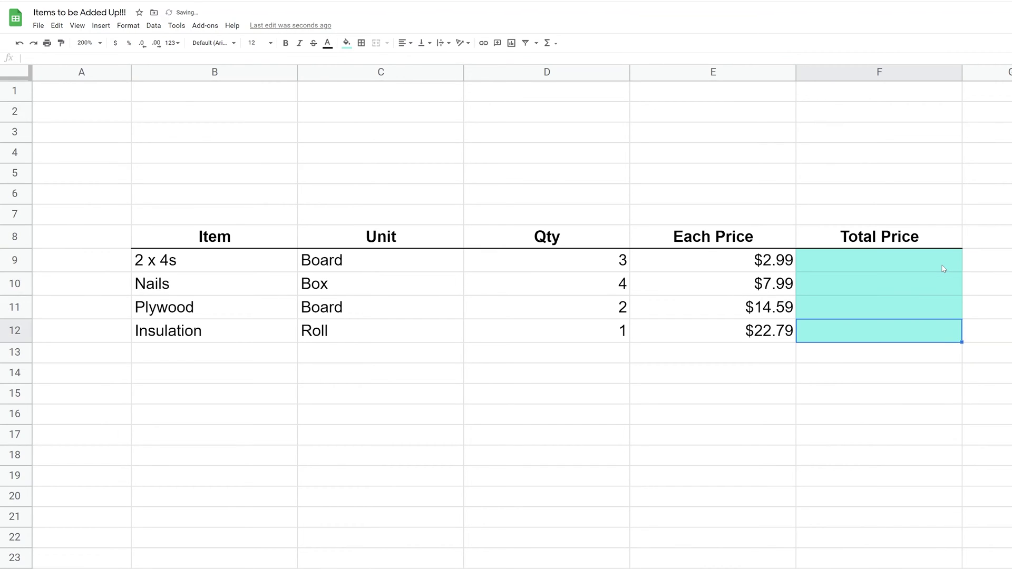
pyautogui.press('Up')
pyautogui.press('Up')
pyautogui.press('Up')
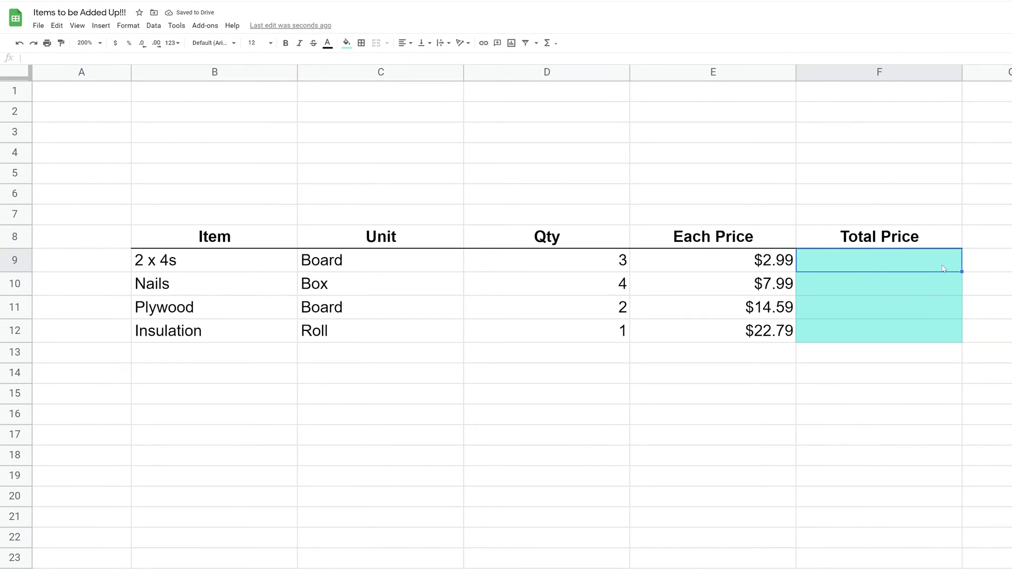
pyautogui.write('=')
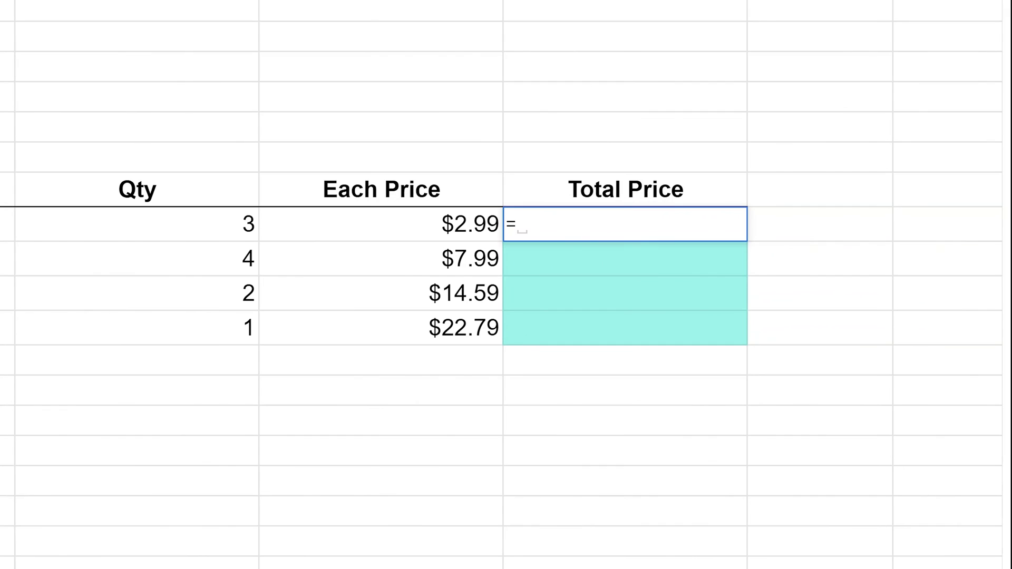
pyautogui.write('ARRAY')
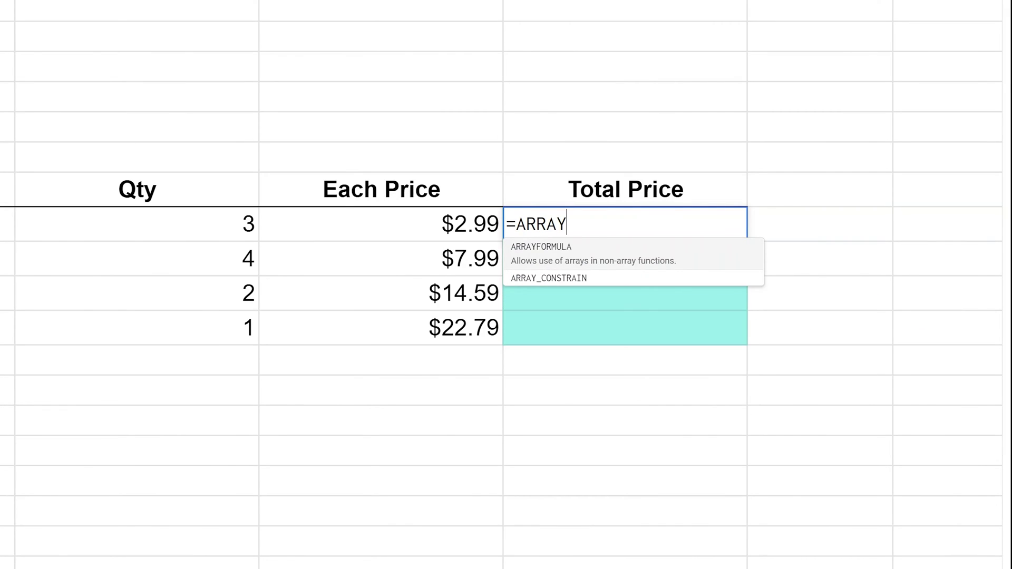
pyautogui.write('FORMULA(')
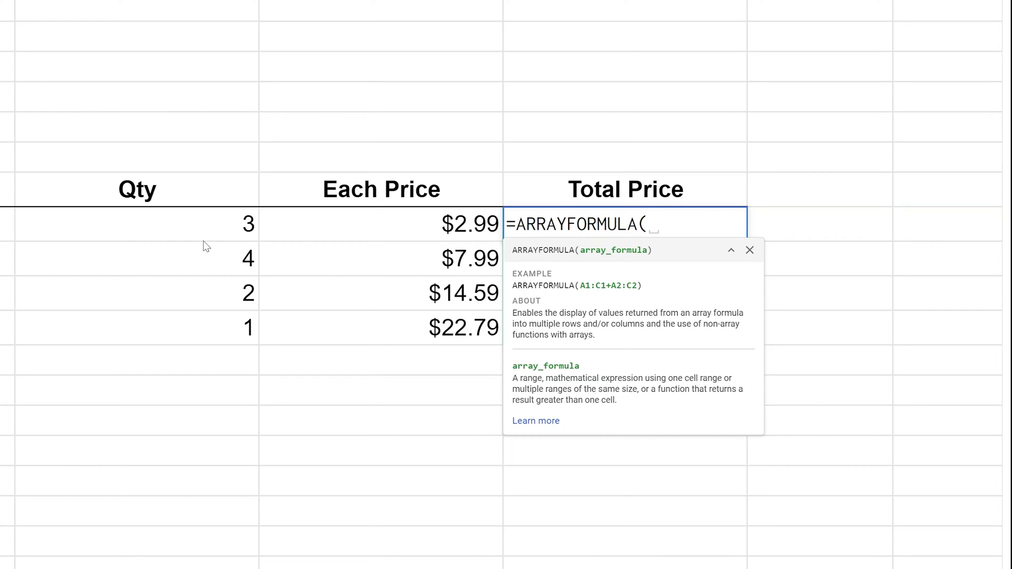
# Step: Reference the Qty values as the open-ended range D9:D inside the ARRAYFORMULA
pyautogui.moveTo(203, 228); pyautogui.dragTo(199, 324)
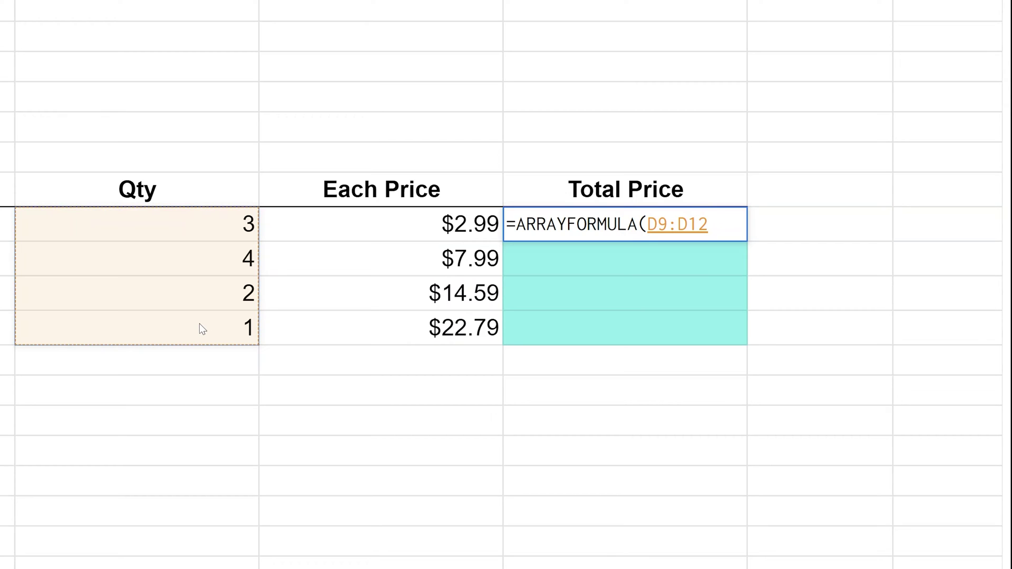
pyautogui.press('BackSpace')
pyautogui.press('BackSpace')
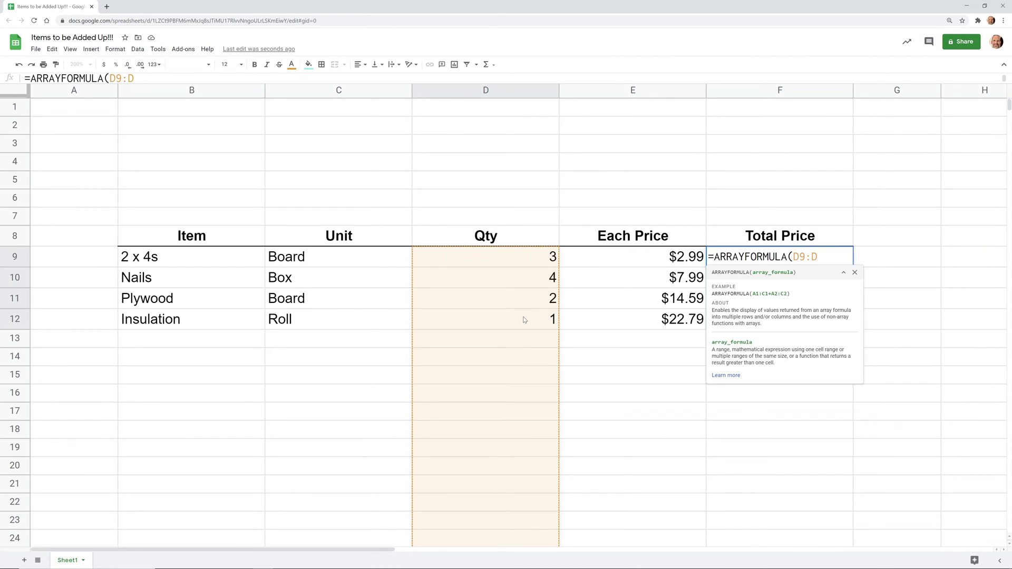
# Step: Complete F9 as =ARRAYFORMULA(D9:D*E9:E) so the totals fill the column
pyautogui.write('*')
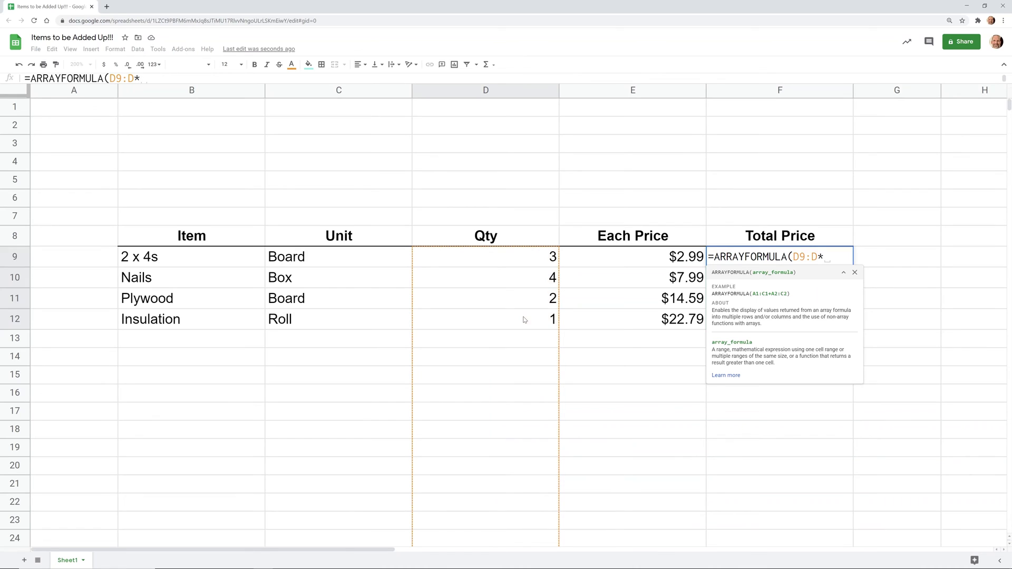
pyautogui.write('E')
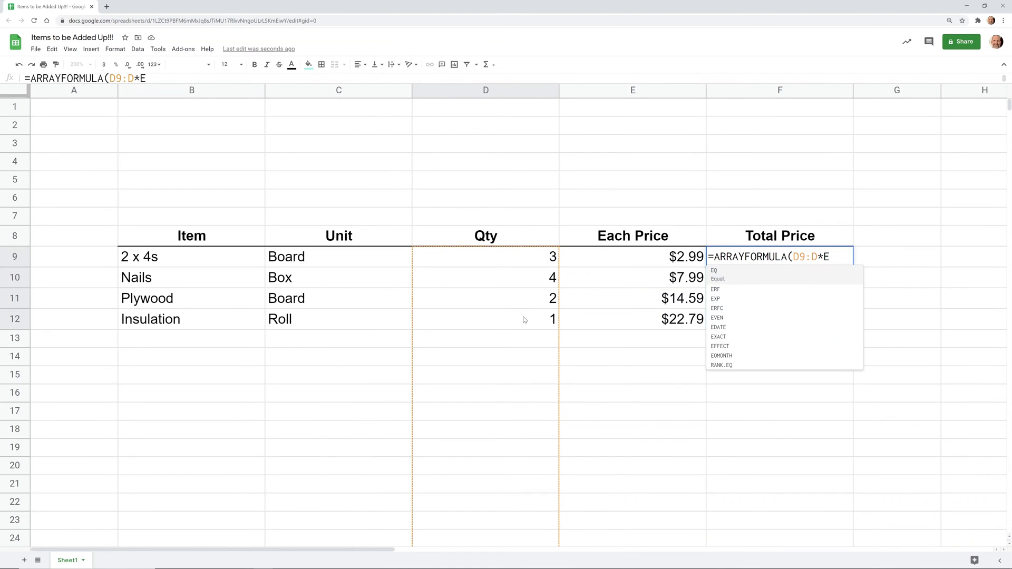
pyautogui.write('9:')
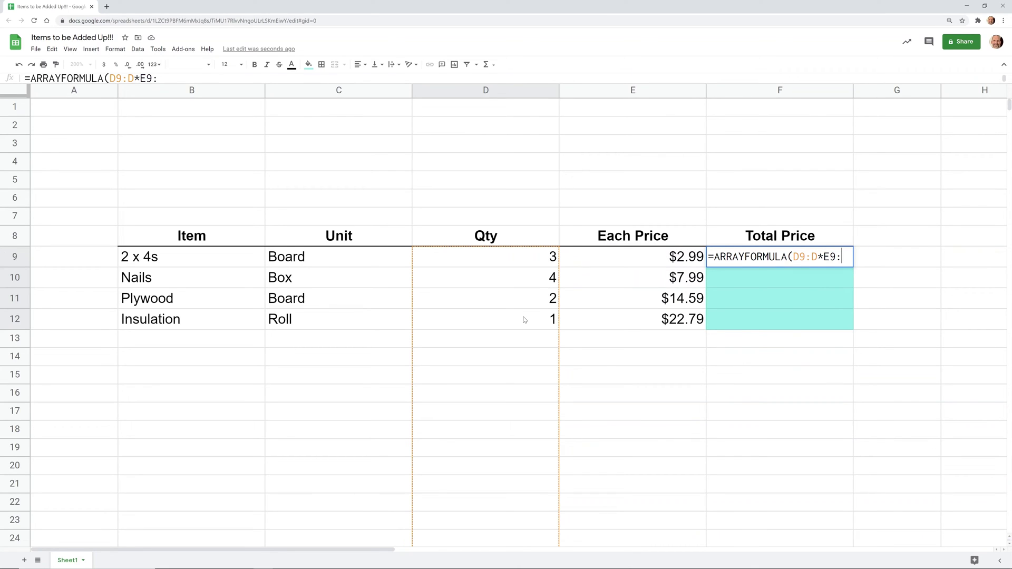
pyautogui.write('E')
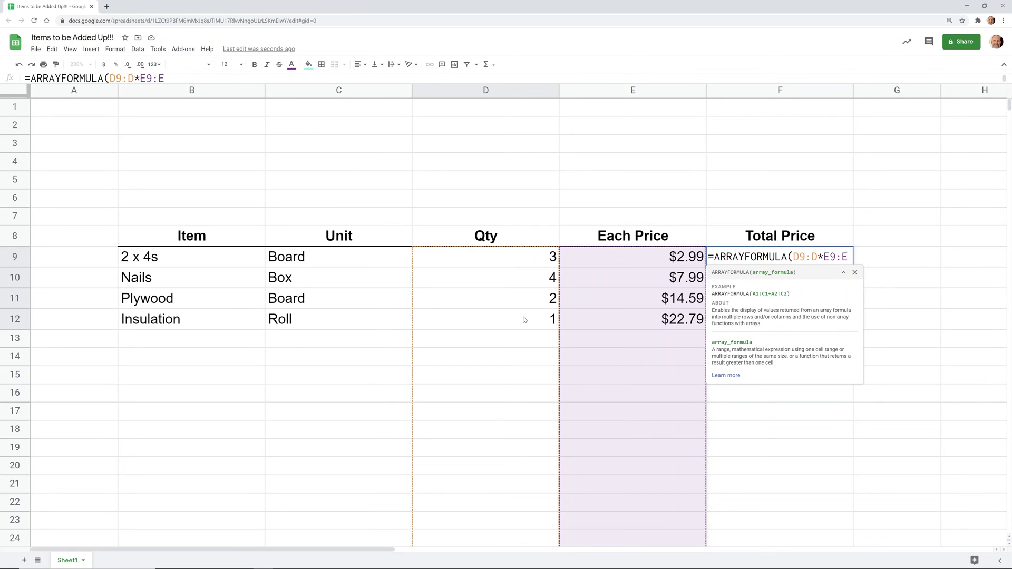
pyautogui.write(')')
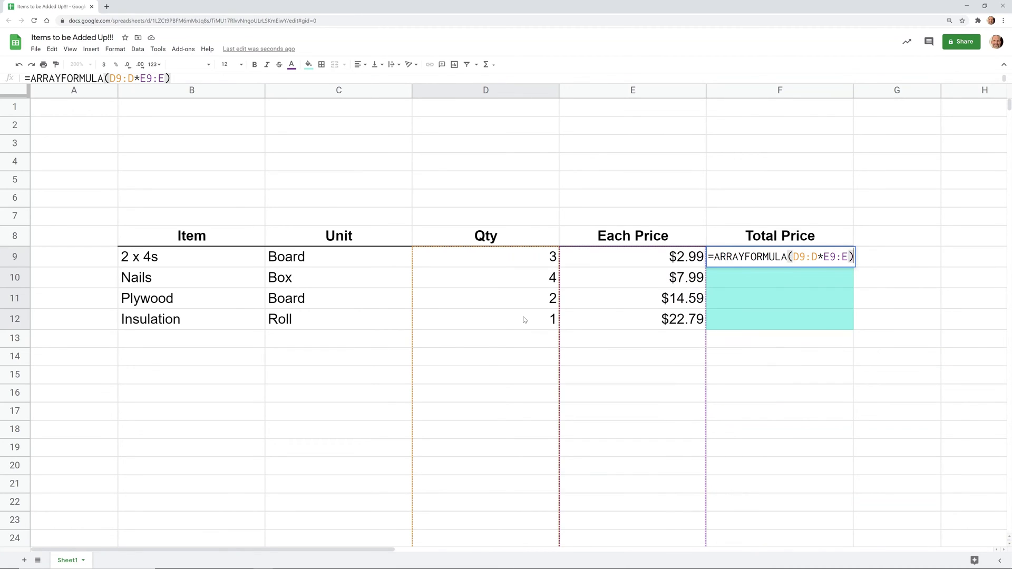
pyautogui.press('Return')
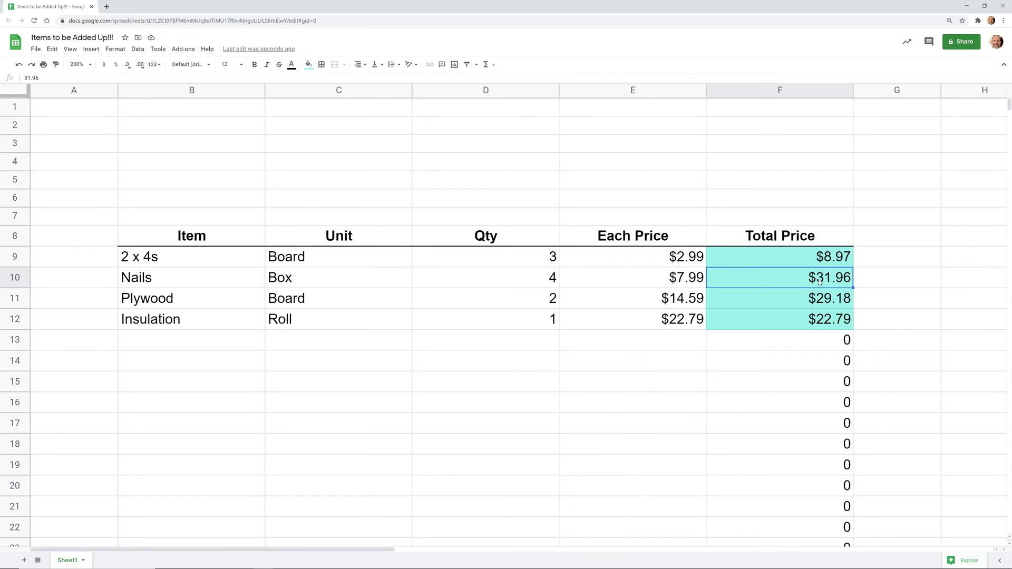
pyautogui.click(821, 298)
# Step: Check what F12 contains, then open F9's array formula for editing
pyautogui.click(821, 319)
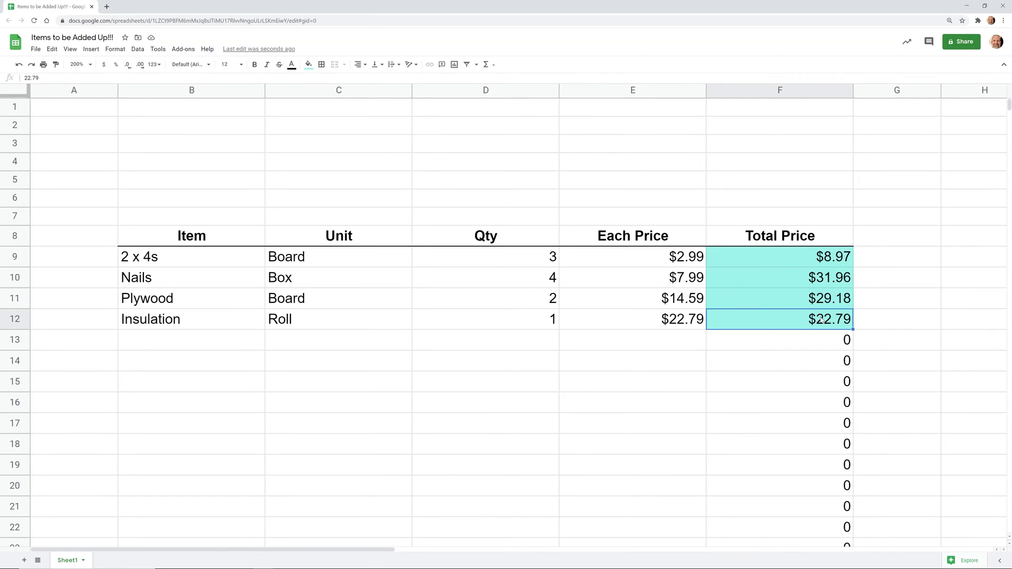
pyautogui.doubleClick(821, 319)
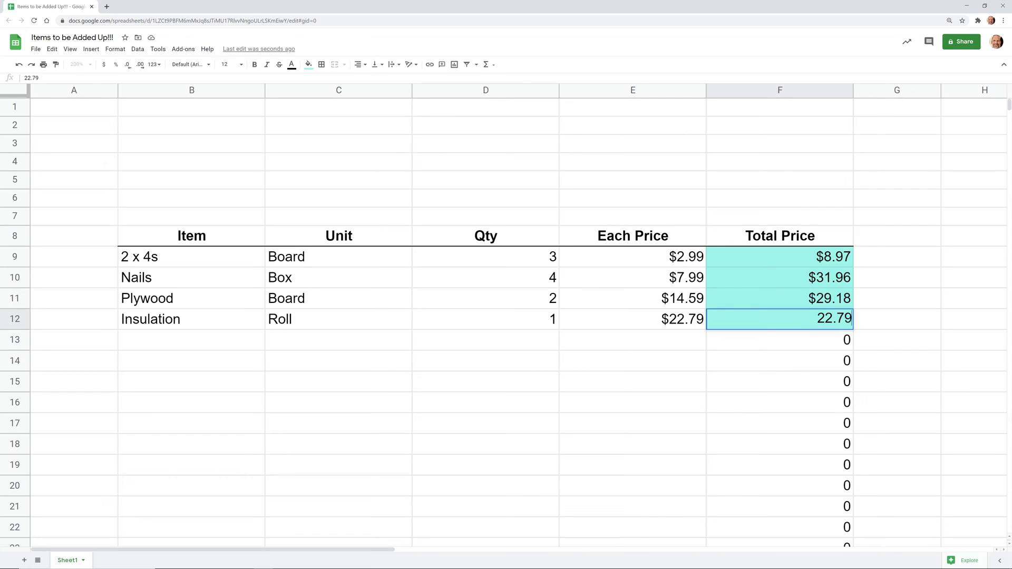
pyautogui.press('Escape')
pyautogui.click(833, 259)
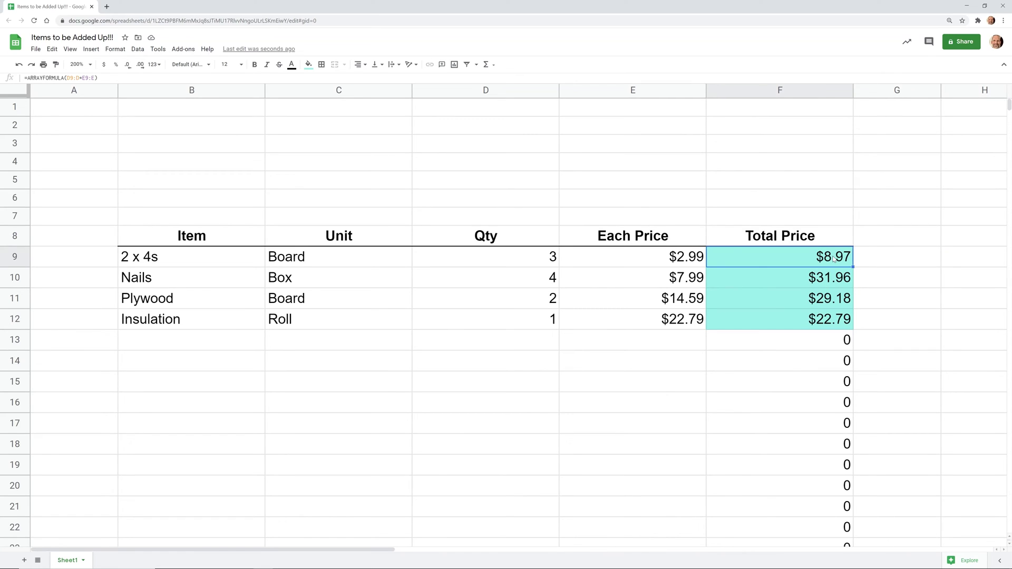
pyautogui.doubleClick(832, 258)
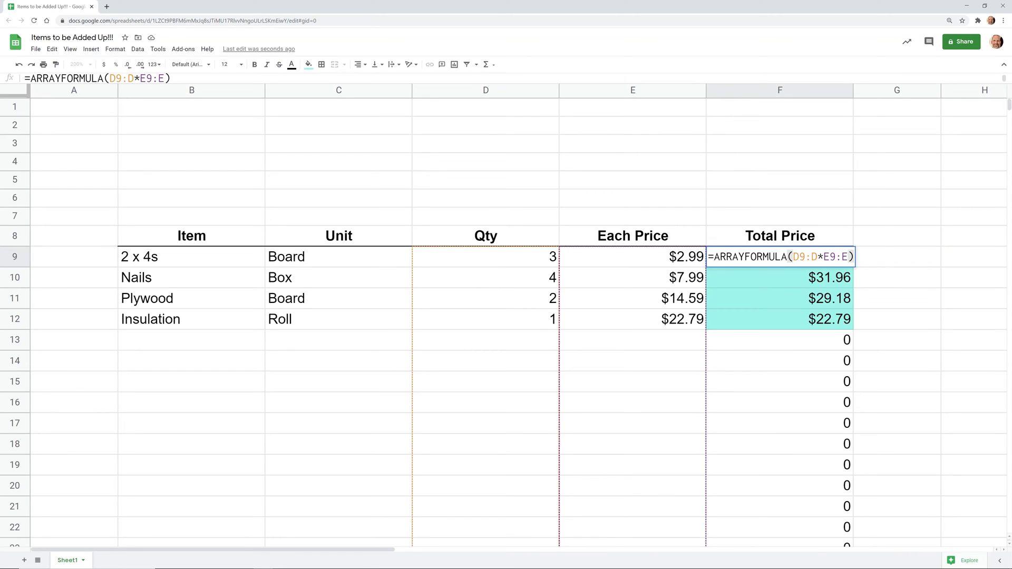
# Step: Bound F9's array formula to D9:D12*E9:E12 so the trailing zeros disappear
pyautogui.click(818, 257)
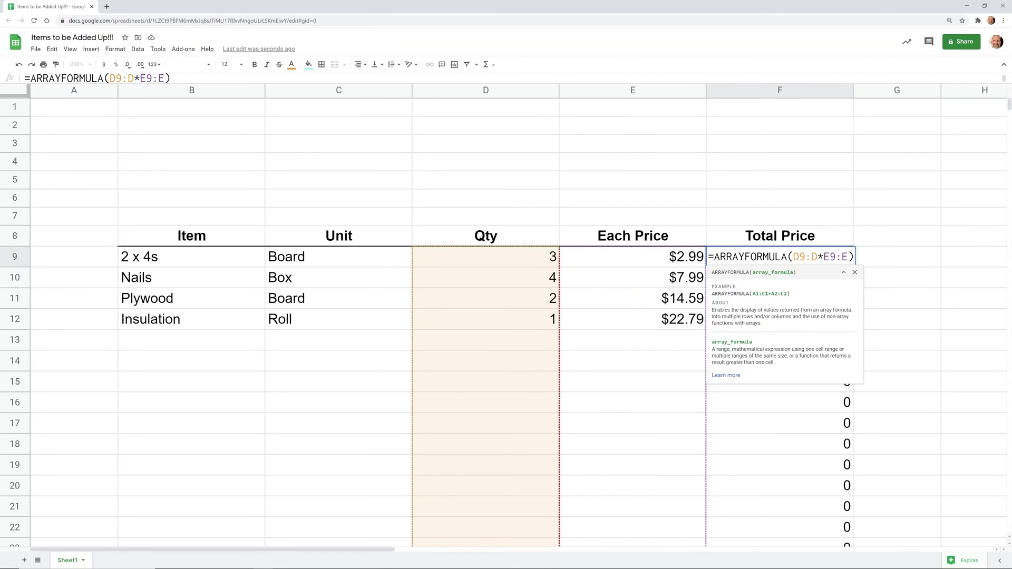
pyautogui.write('12')
pyautogui.click(838, 256)
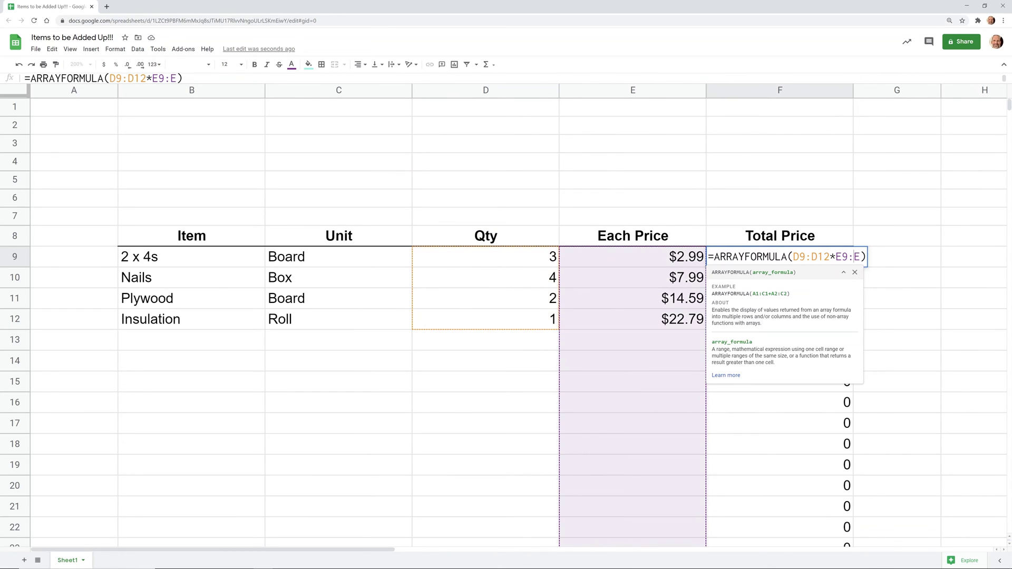
pyautogui.write('12')
pyautogui.press('Return')
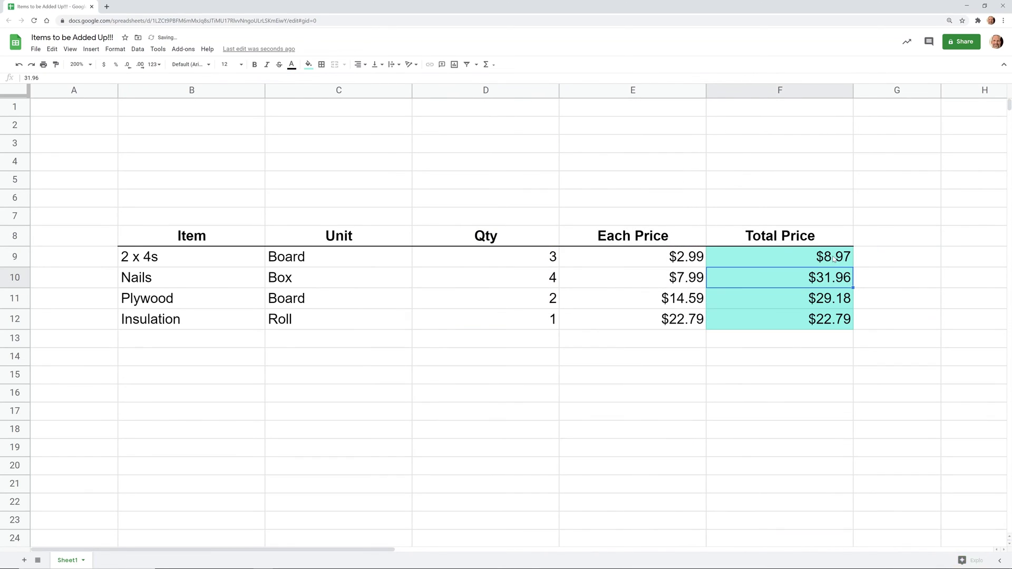
pyautogui.click(820, 259)
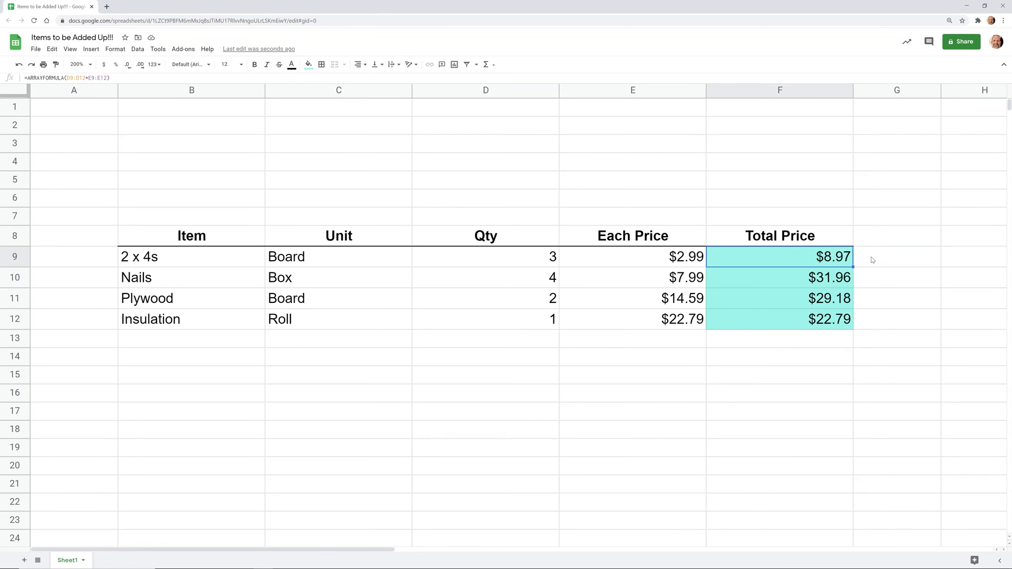
# Step: Copy the ARRAYFORMULA(D9:D12*E9:E12) text from F9, leaving out the equals sign
pyautogui.press('Return')
pyautogui.hotkey('ctrl', 'a')
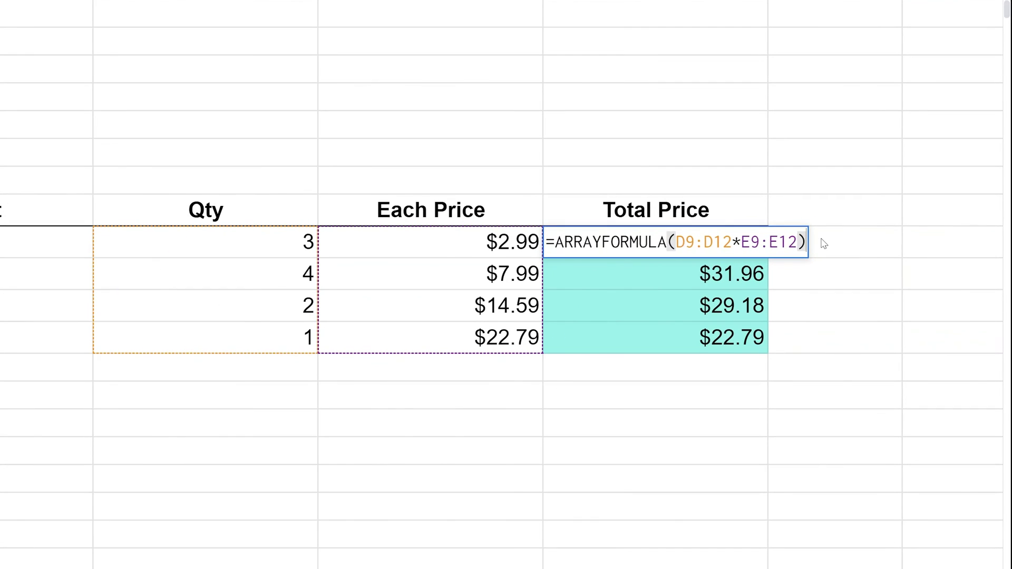
pyautogui.hotkey('shift', 'Right')
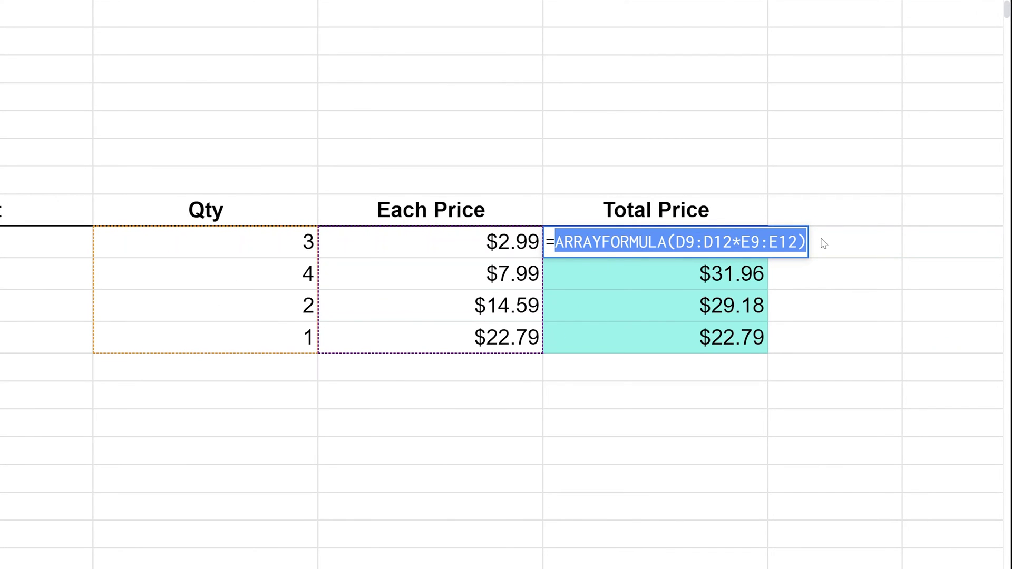
pyautogui.press('Escape')
# Step: Enter =AVERAGE( with the pasted array formula in G9, previewing $23.23
pyautogui.click(824, 243)
pyautogui.write('=AVERAGE')
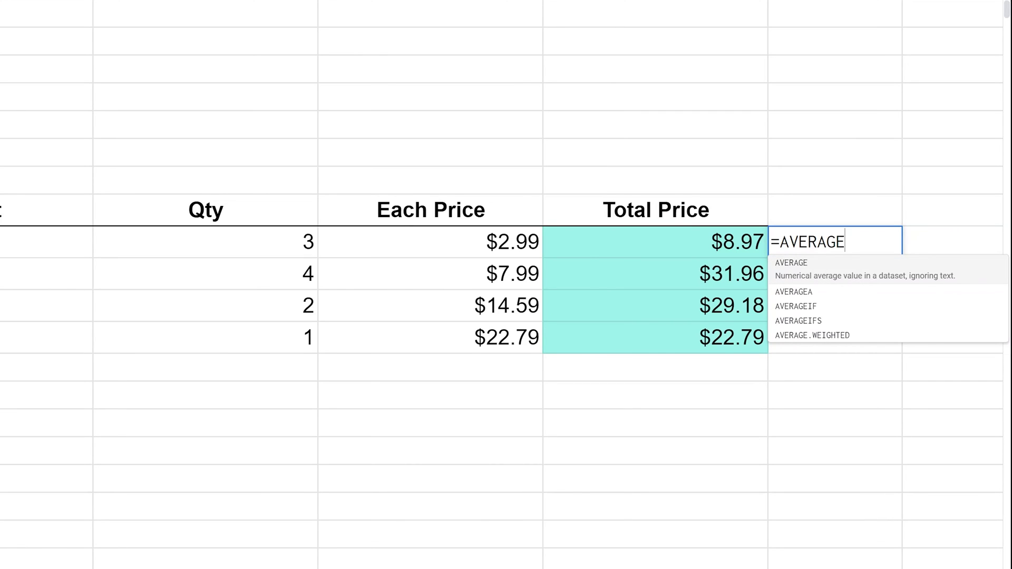
pyautogui.write('(ARRAYFORMULA(D9:D12*E9:E12')
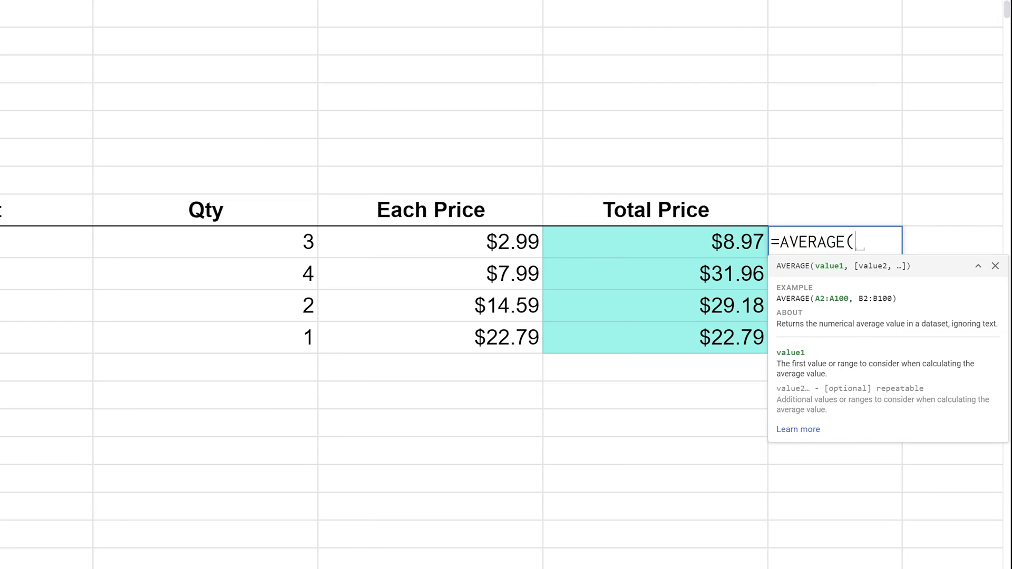
pyautogui.write('ARRAYFORMULA(D9:D12*E9:E12))')
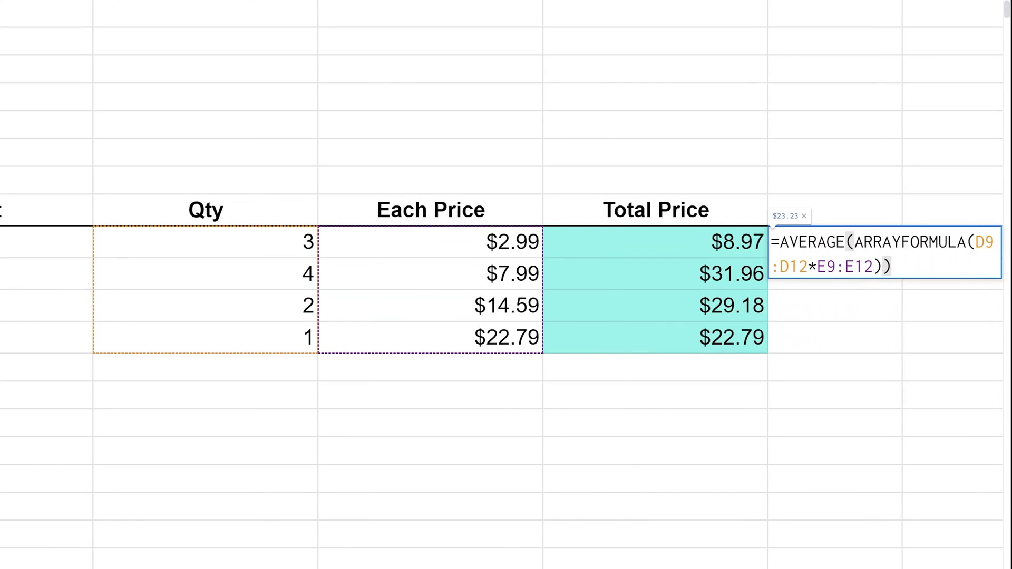
pyautogui.press('Return')
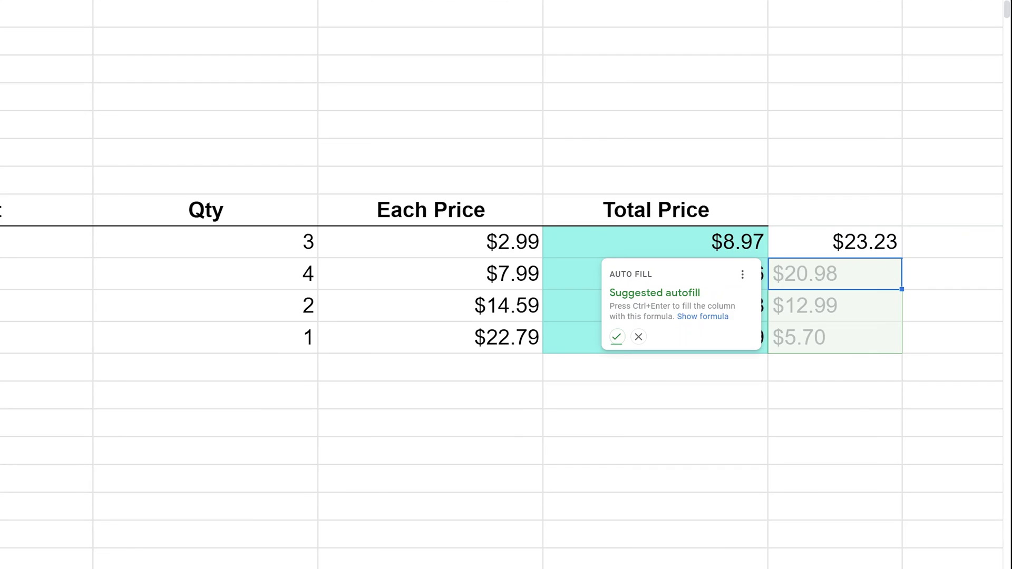
# Step: Dismiss the autofill suggestion and change the Nails quantity in D10 to 10
pyautogui.click(639, 337)
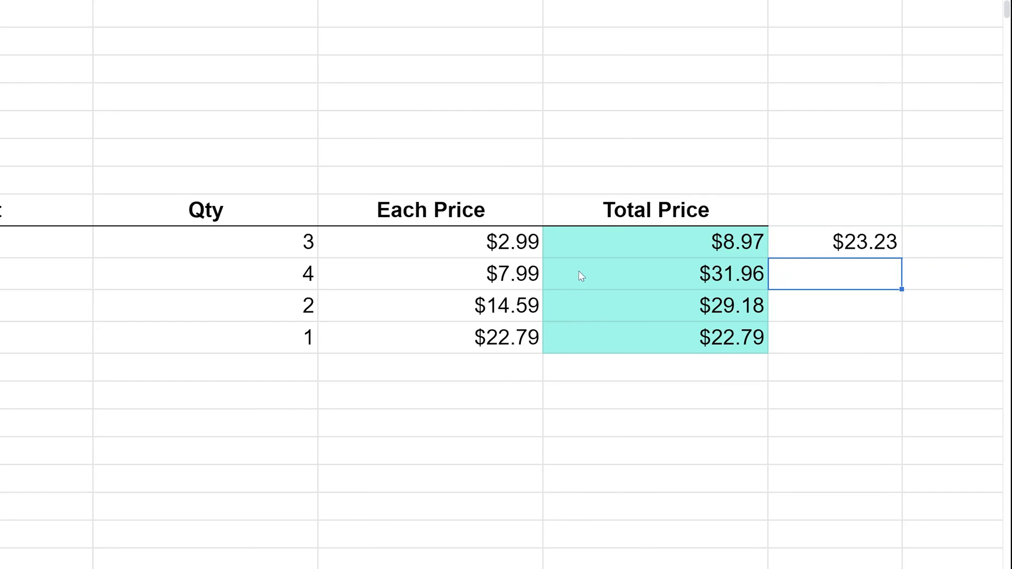
pyautogui.click(296, 280)
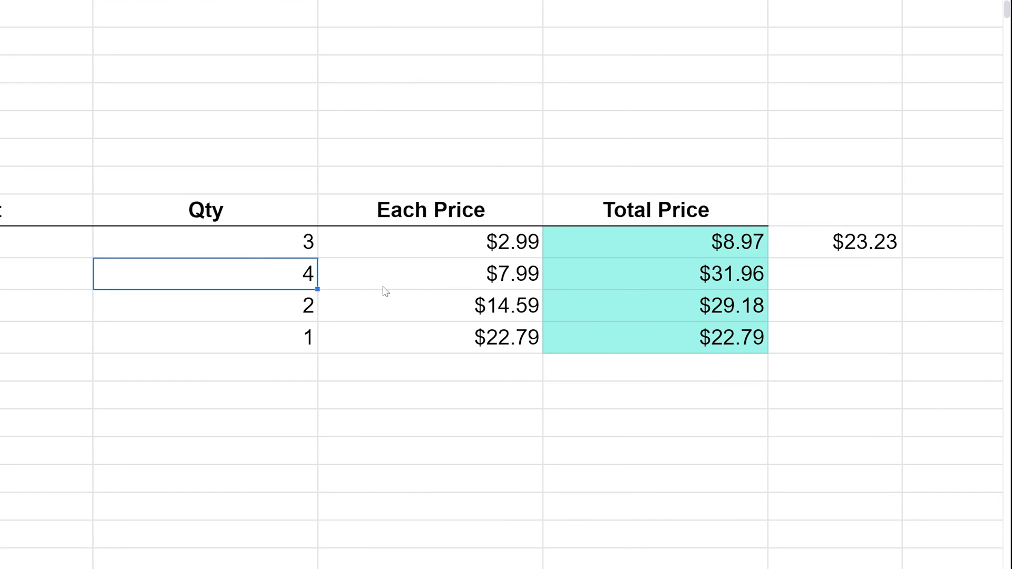
pyautogui.write('10')
pyautogui.press('Return')
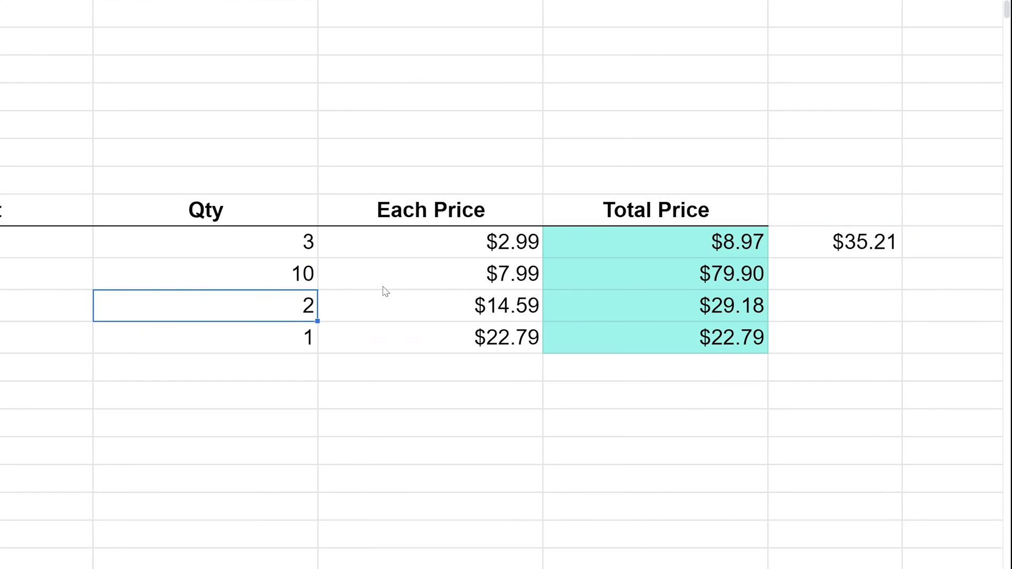
# Step: Inspect the $8.97 total's formula and the $35.21 average formula with its ARRAYFORMULA help
pyautogui.click(711, 243)
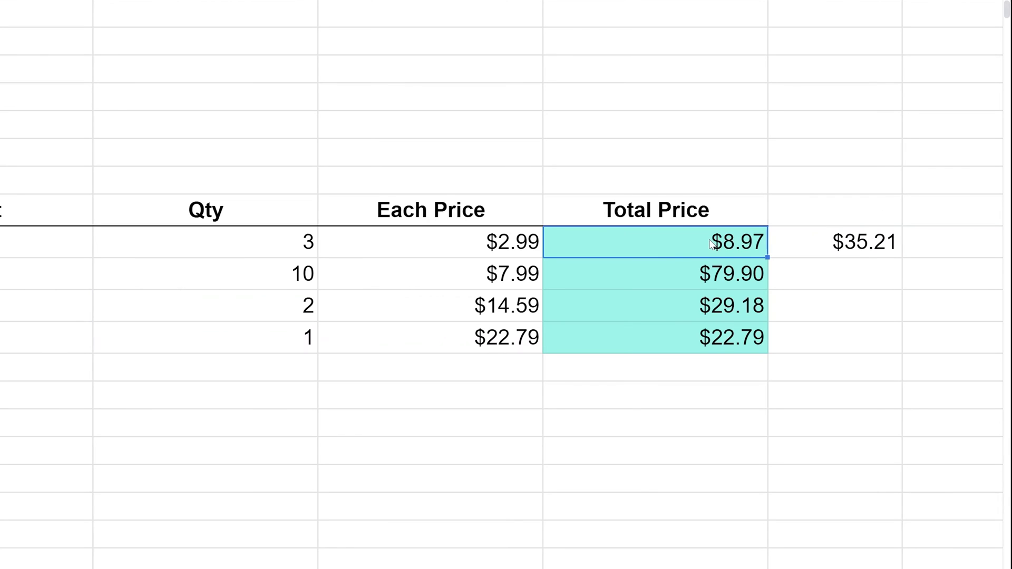
pyautogui.doubleClick(712, 243)
pyautogui.press('Escape')
pyautogui.click(808, 246)
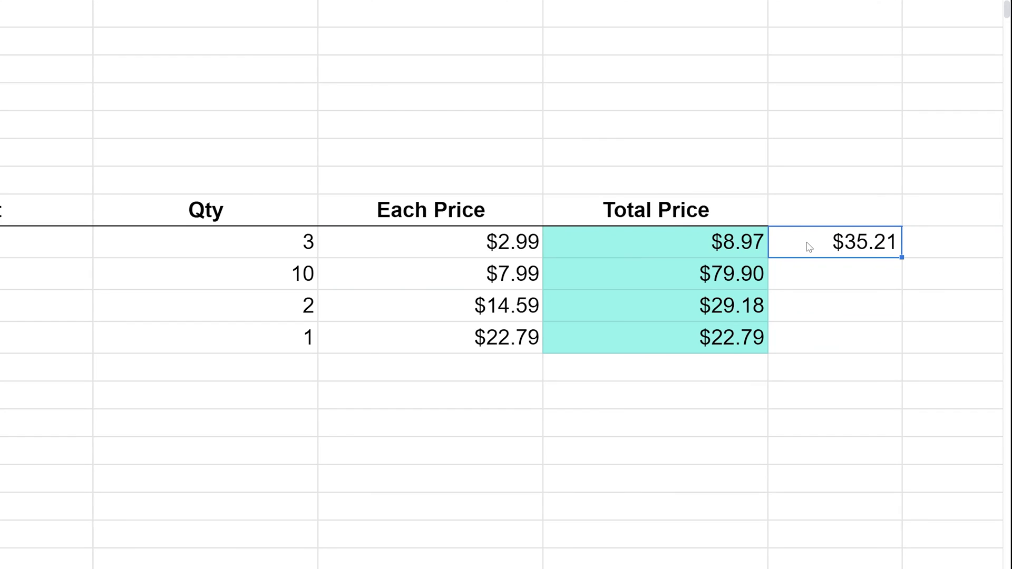
pyautogui.press('Return')
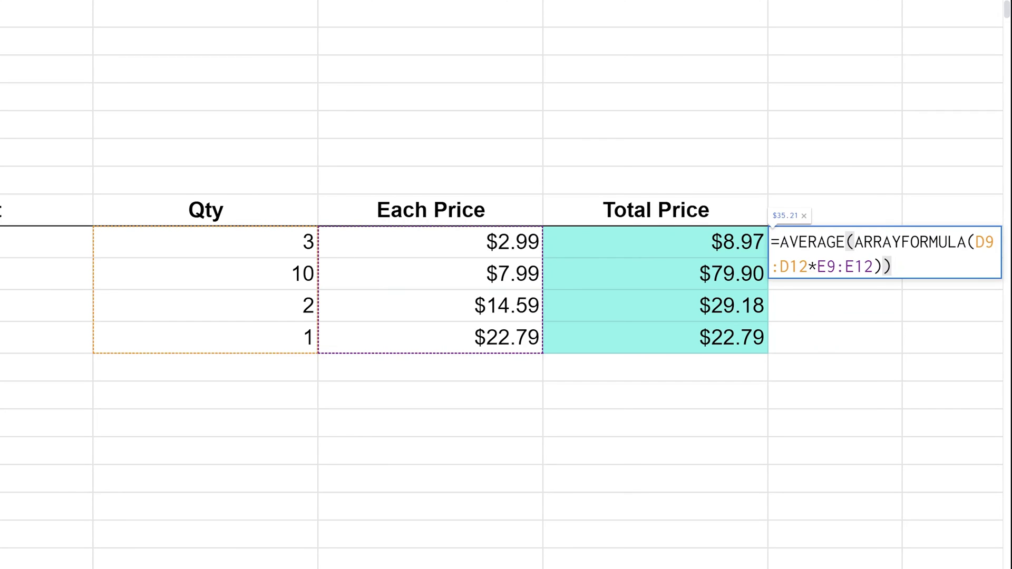
pyautogui.click(882, 242)
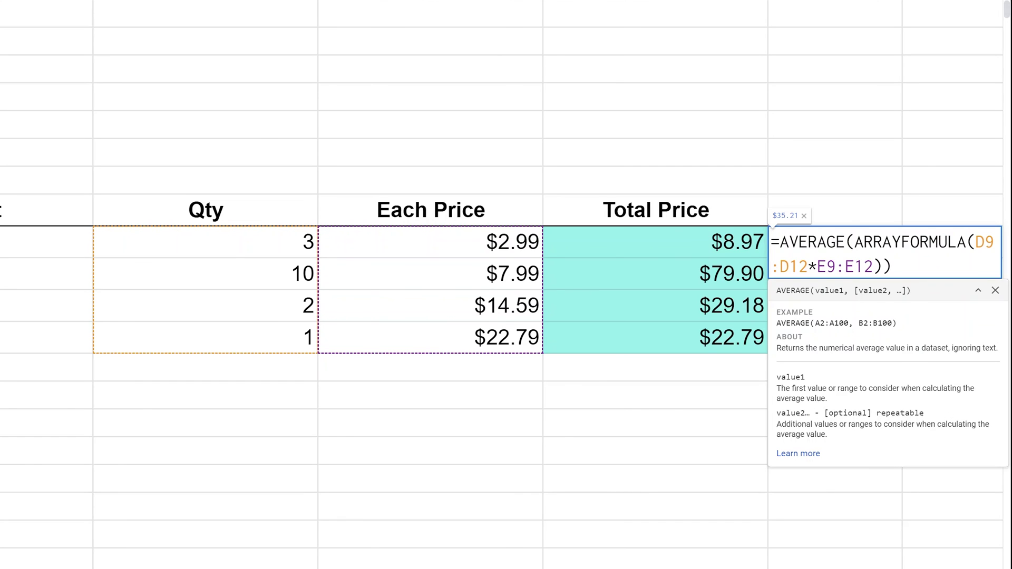
pyautogui.press('Escape')
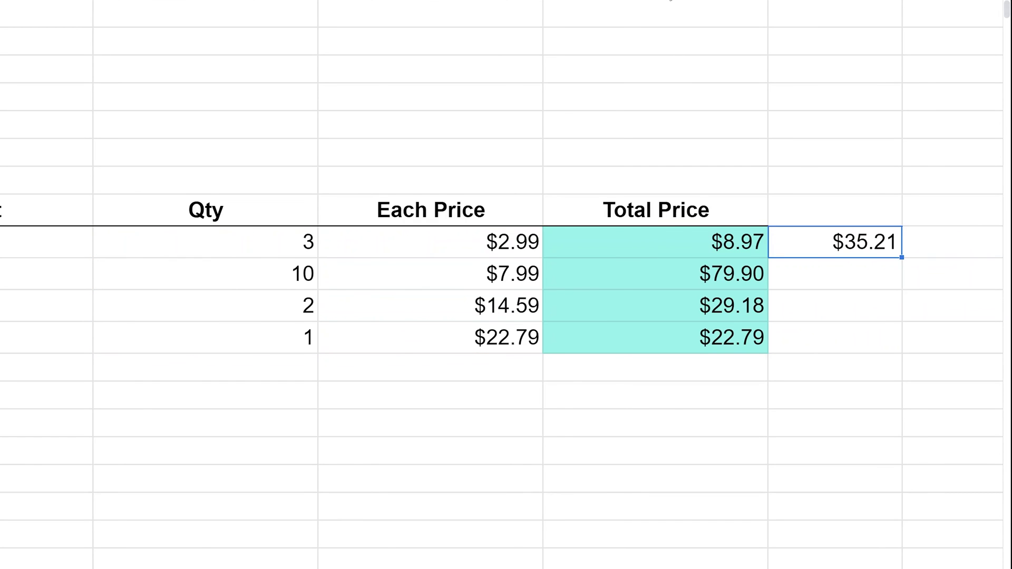
pyautogui.click(670, 0)
# Step: Delete the Total Price column so the average moves into F9
pyautogui.rightClick(671, 0)
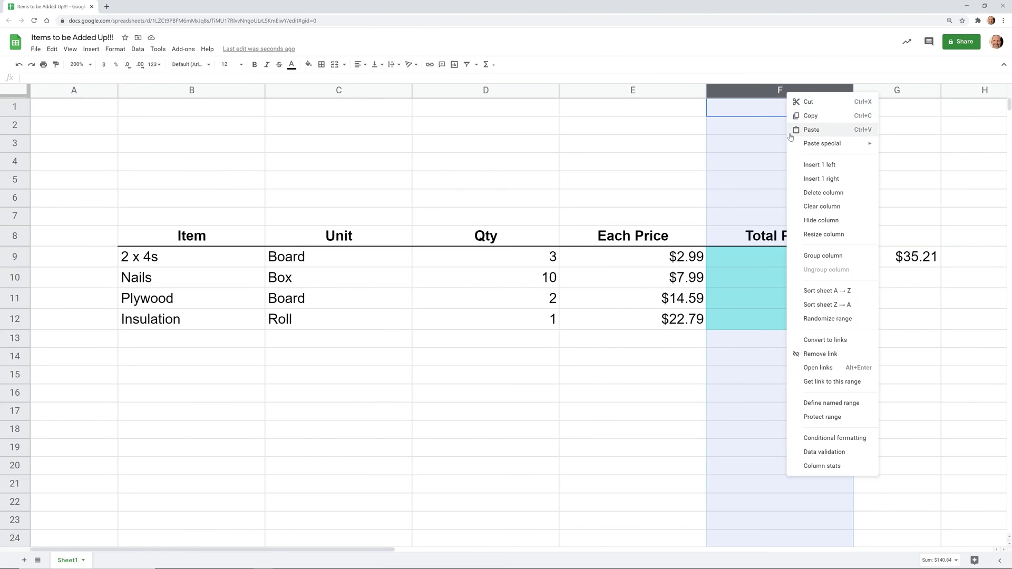
pyautogui.click(801, 192)
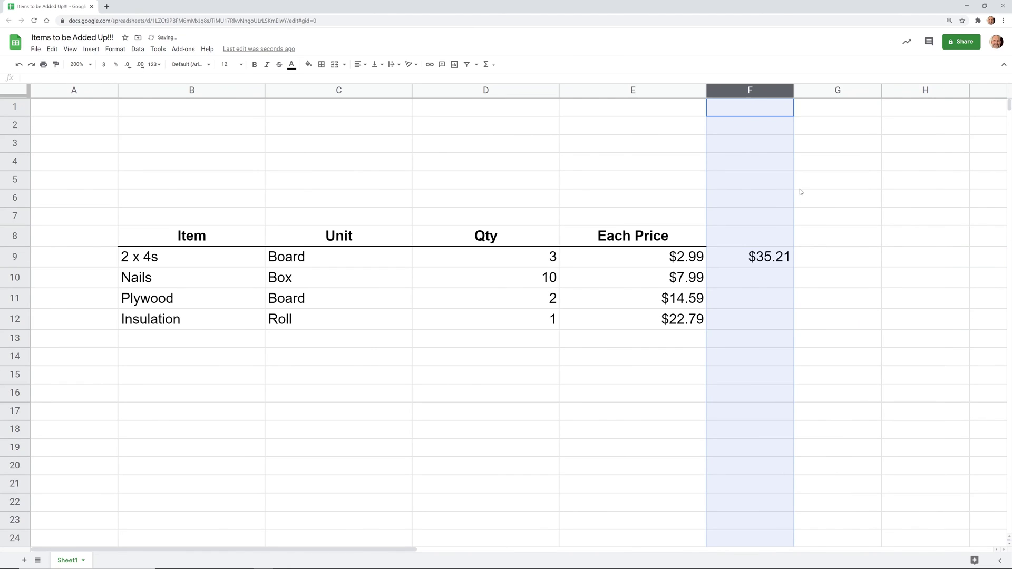
pyautogui.click(761, 268)
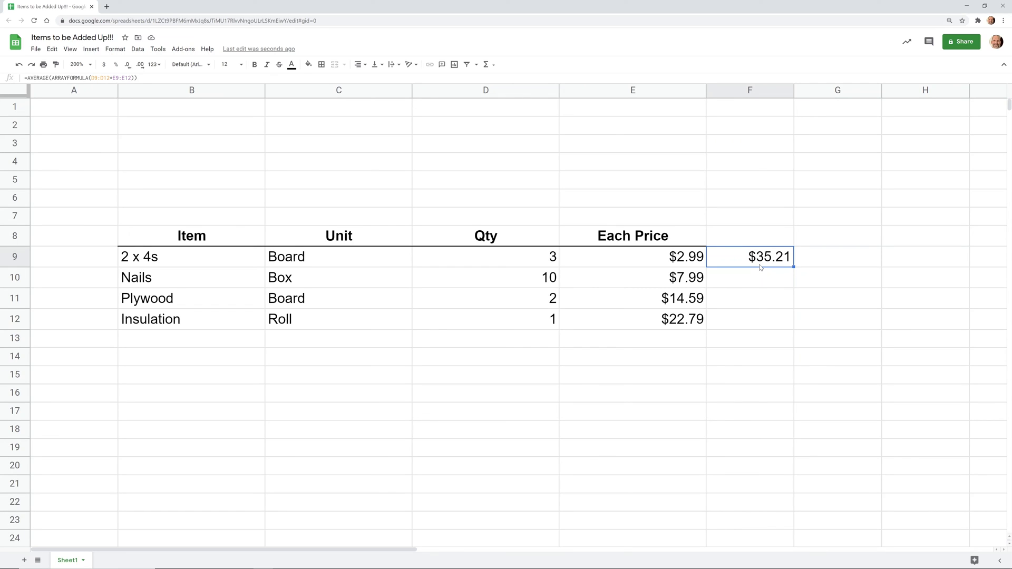
pyautogui.press('Down')
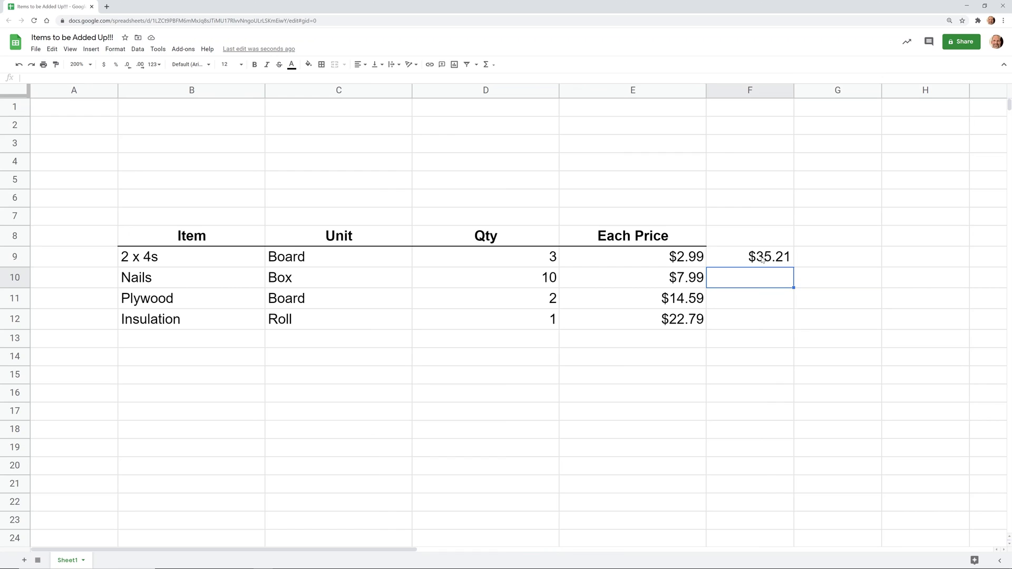
# Step: Confirm F9's AVERAGE(ARRAYFORMULA) formula still shows $35.21
pyautogui.click(762, 260)
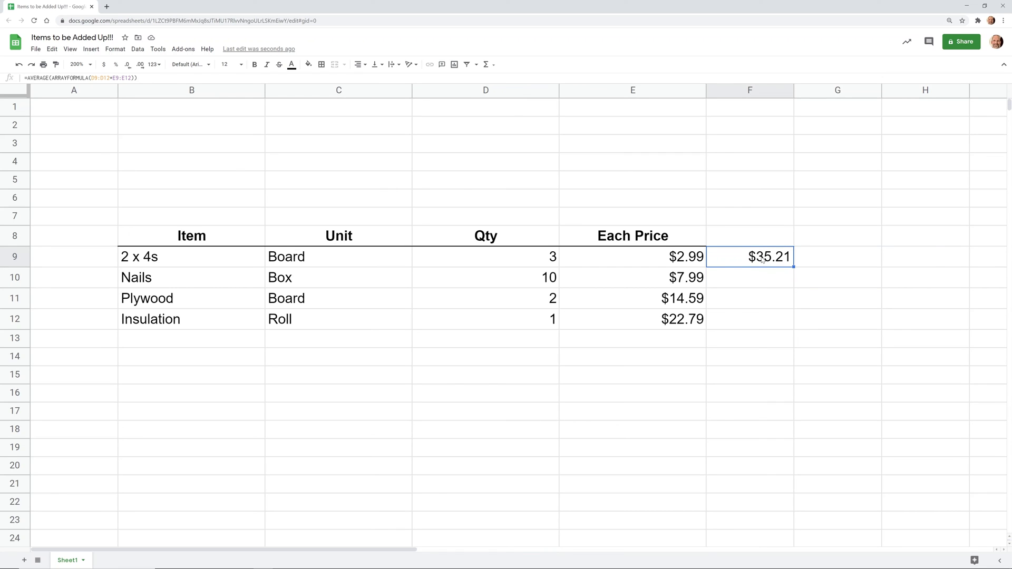
pyautogui.doubleClick(762, 260)
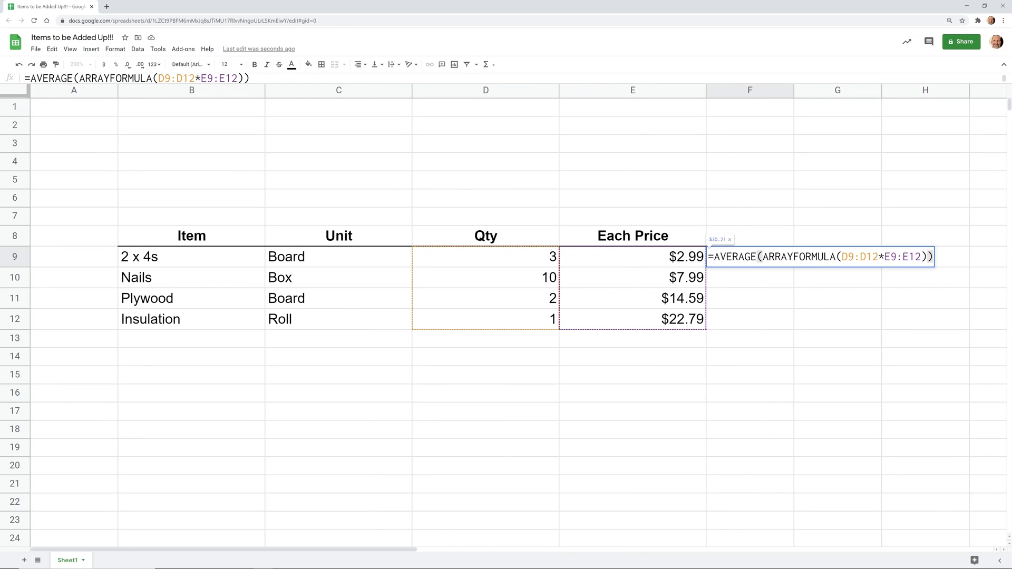
pyautogui.press('Escape')
pyautogui.click(775, 285)
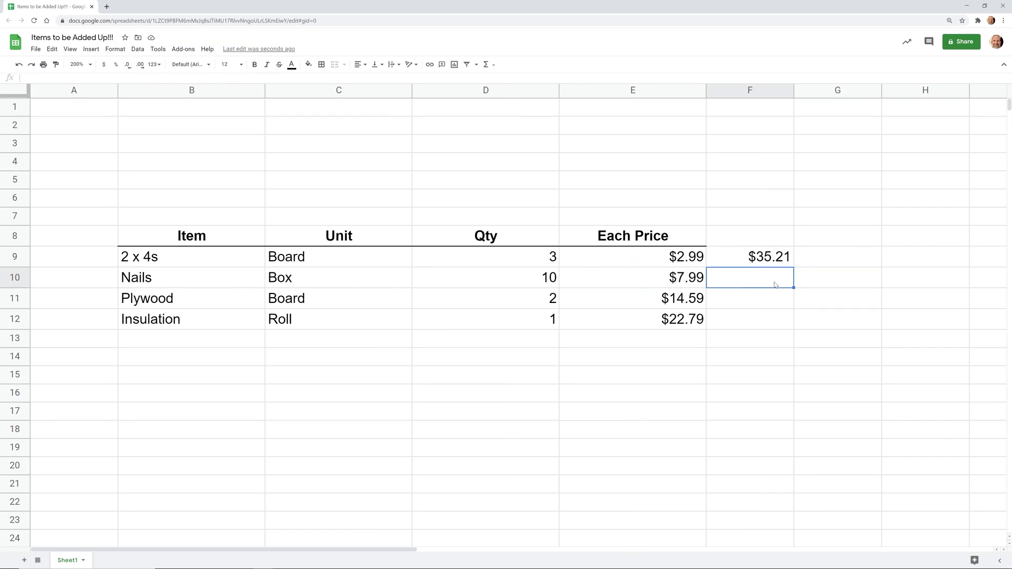